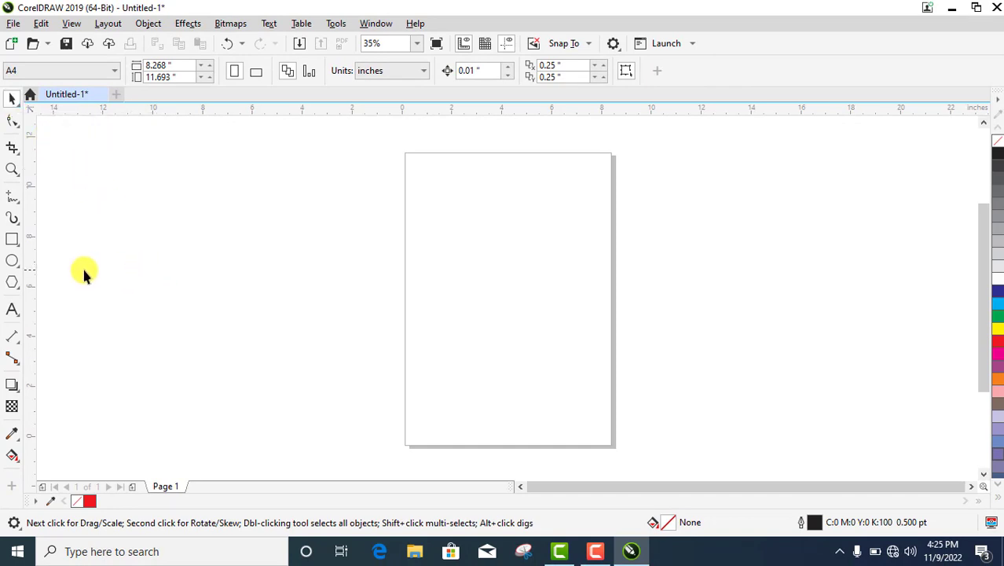
- Draw a rectangle about 3.43 by 2.84 inches on the empty area left of the page
click(12, 240)
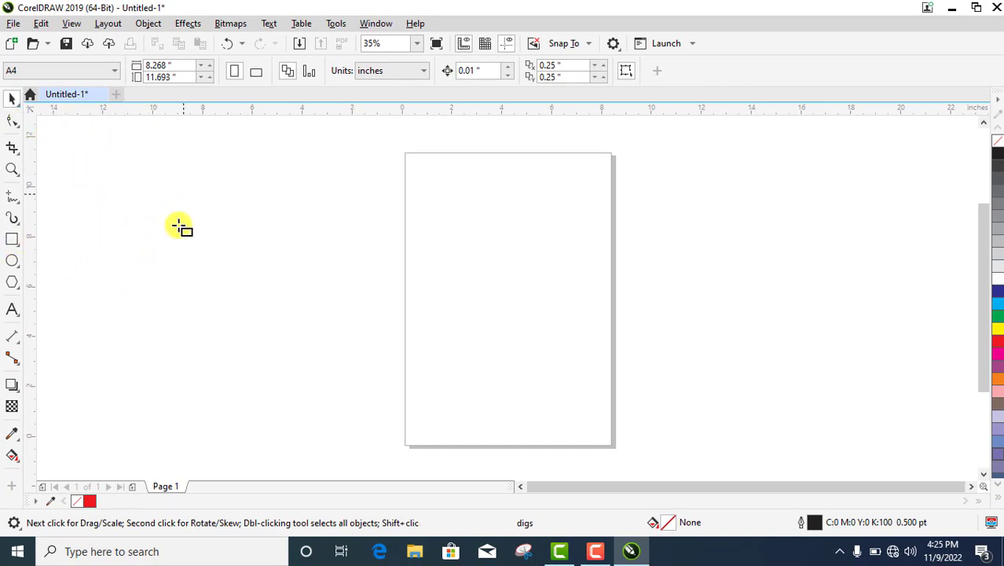
mouse_move(183, 193)
mouse_down()
mouse_move(237, 267)
mouse_move(269, 265)
mouse_up()
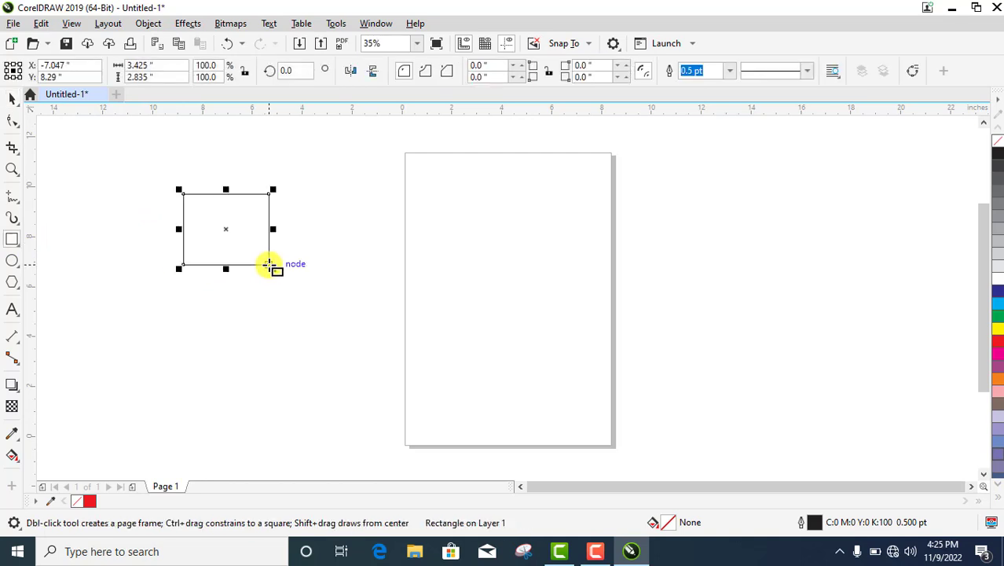
- Move the rectangle close to the page's left edge and scale it down to about 1.21 by 1.00 inches
click(10, 100)
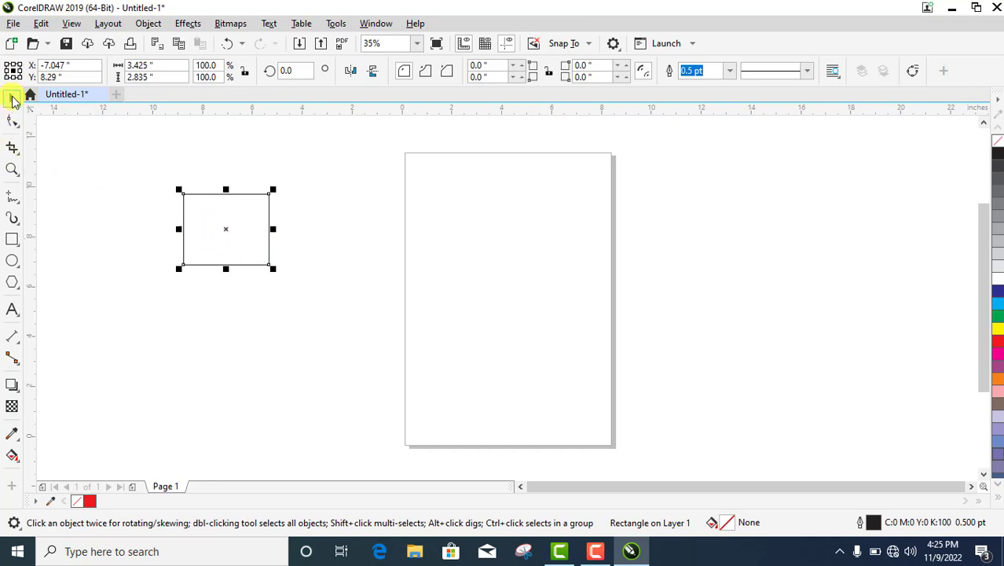
drag(236, 208, 348, 288)
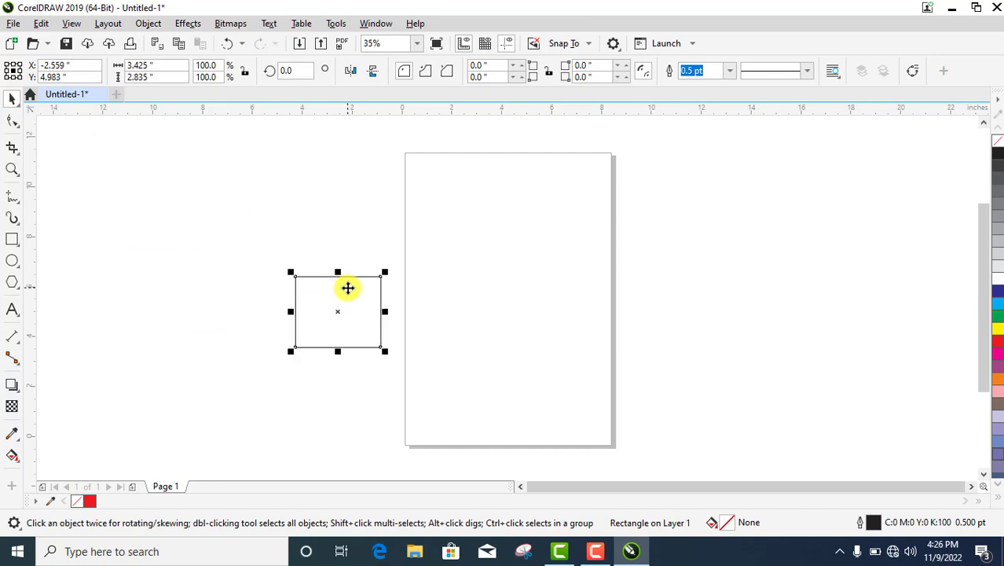
drag(290, 270, 307, 318)
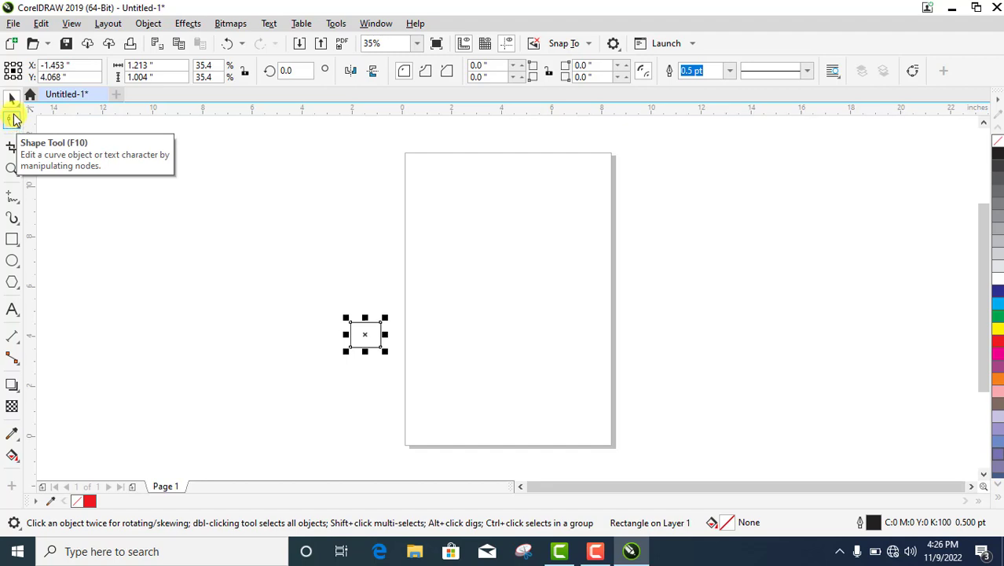
- Draw a second rectangle about 3.13 by 2.72 inches, well to the upper left of the small one
click(13, 237)
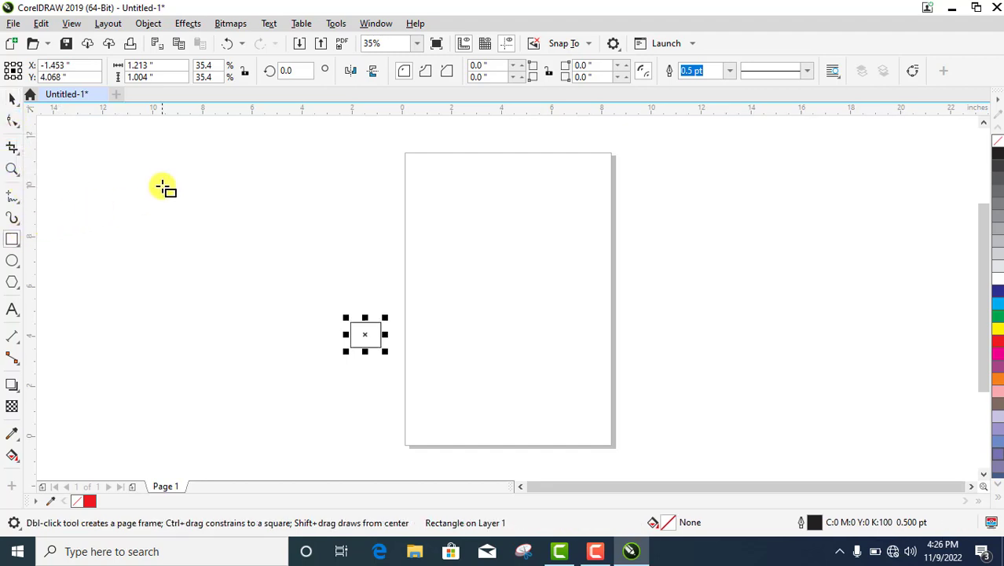
drag(163, 186, 83, 253)
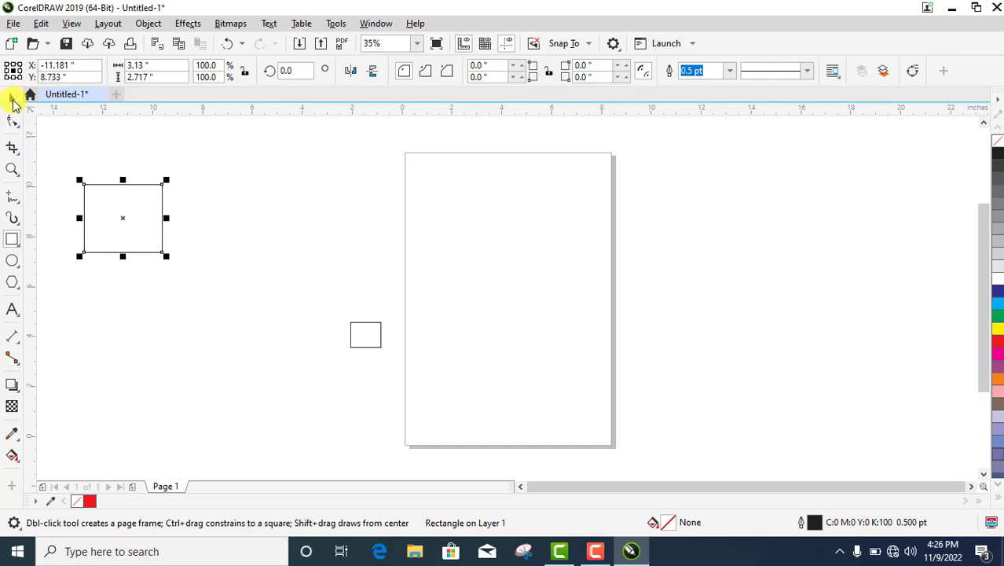
click(11, 98)
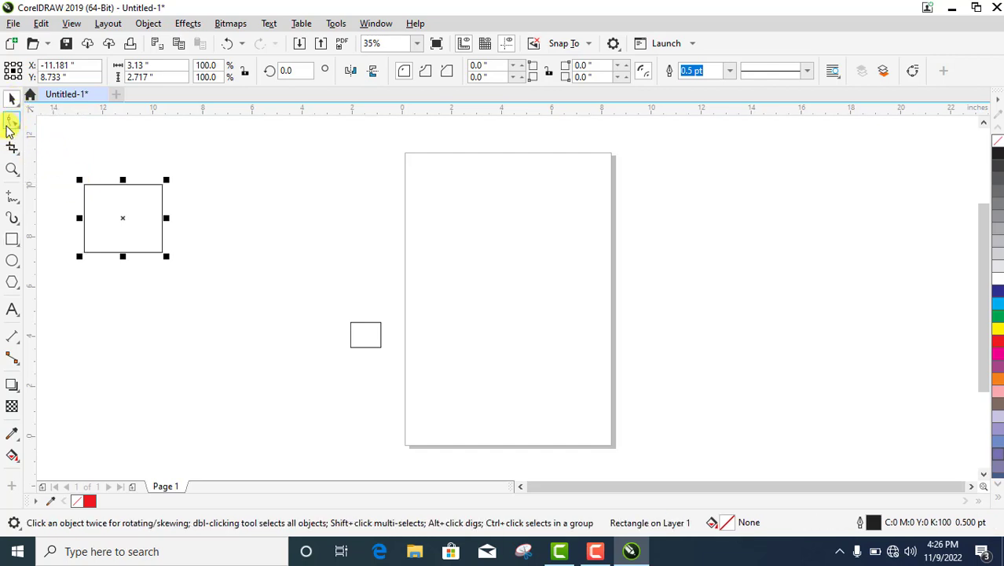
- Round all corners of the second rectangle with the Shape tool, trying different amounts and ending at a radius of about 0.739 inches
click(11, 121)
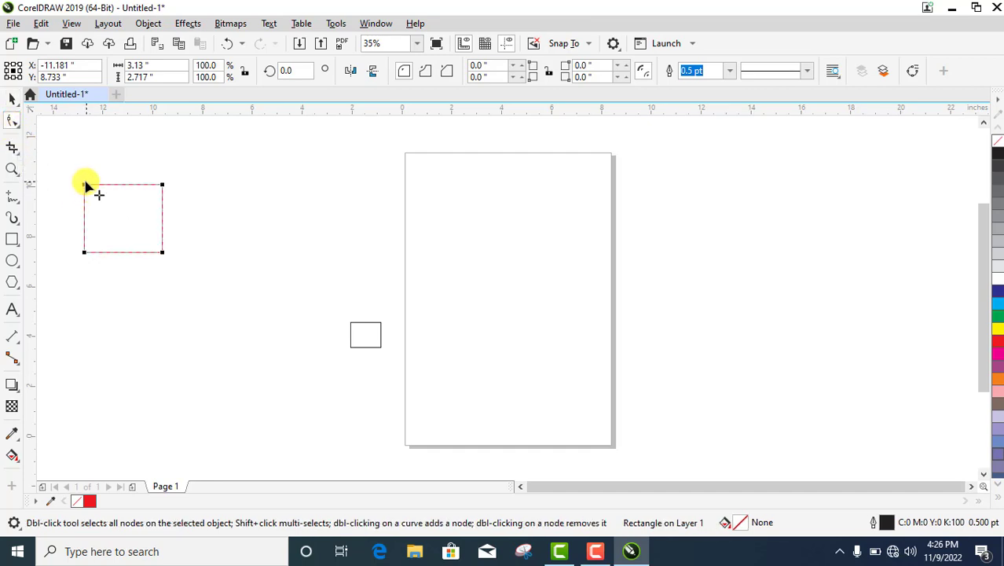
drag(86, 190, 116, 228)
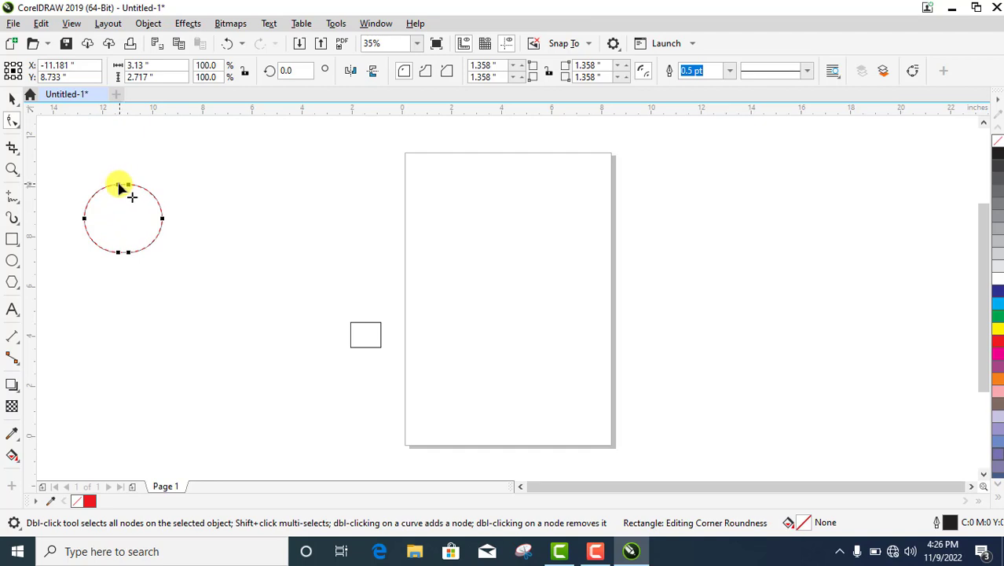
drag(123, 186, 96, 199)
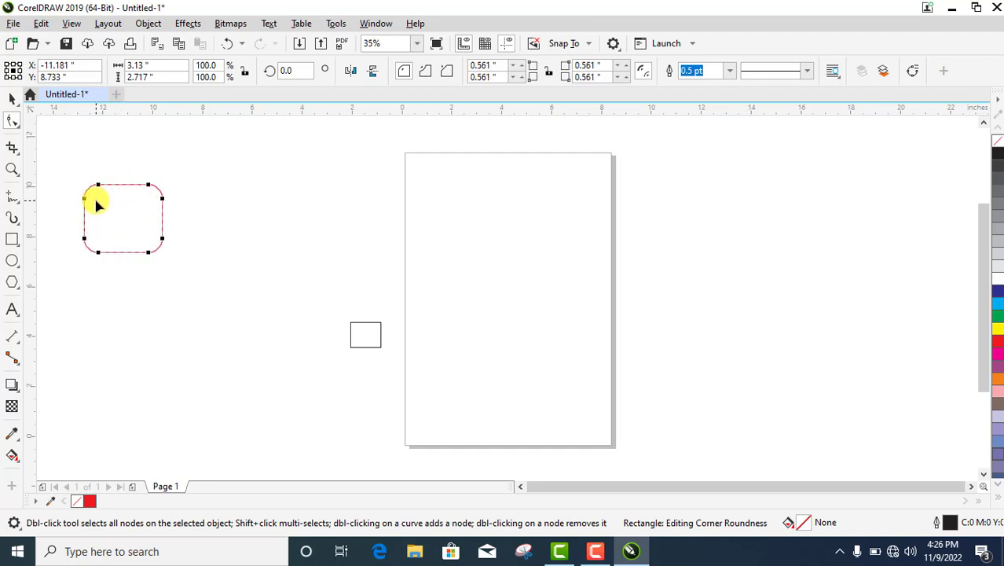
drag(97, 191, 134, 208)
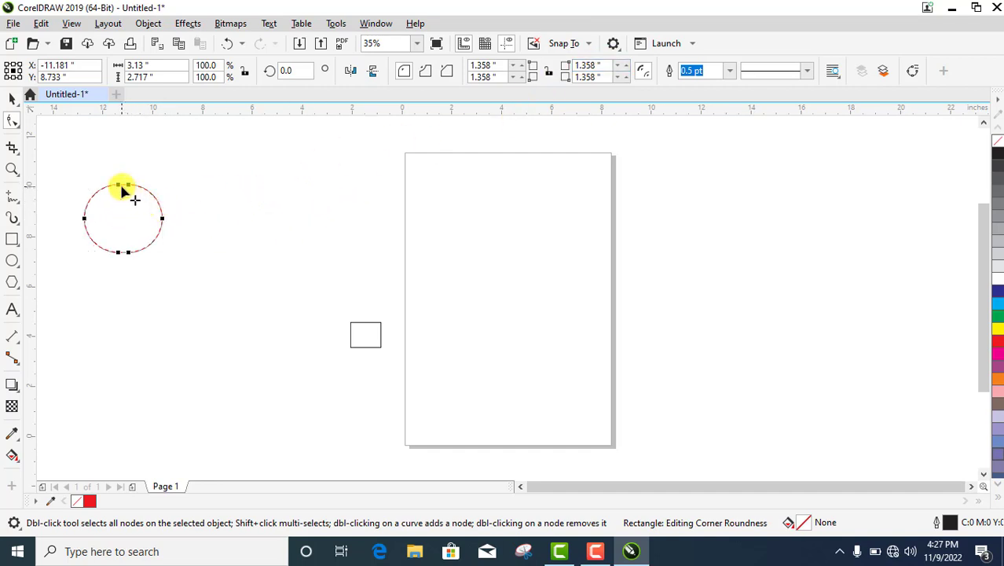
drag(119, 186, 103, 193)
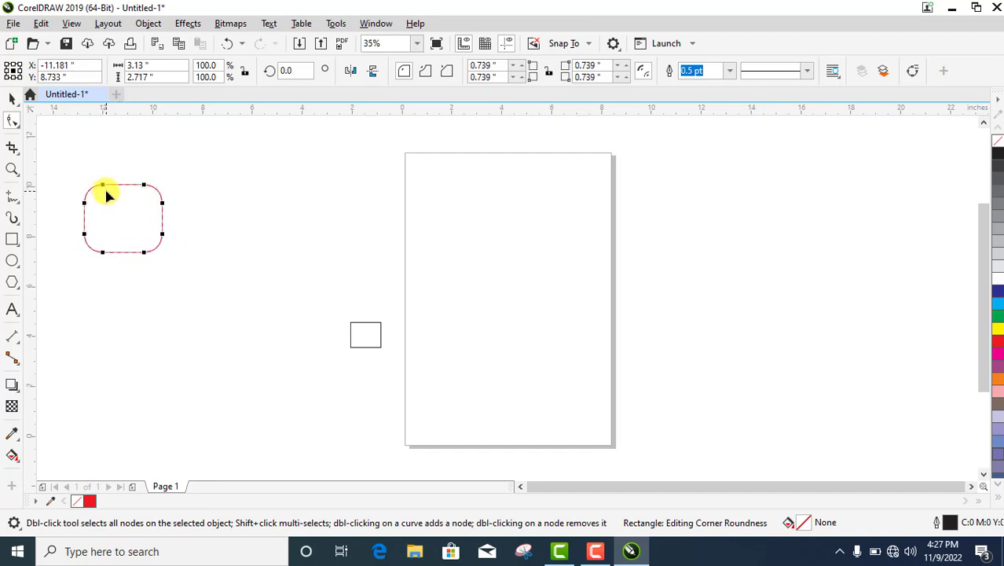
- Try chamfered corners on the rectangle, settle on scalloped ones, and reduce their radius to about 0.325 inches
click(425, 71)
click(446, 71)
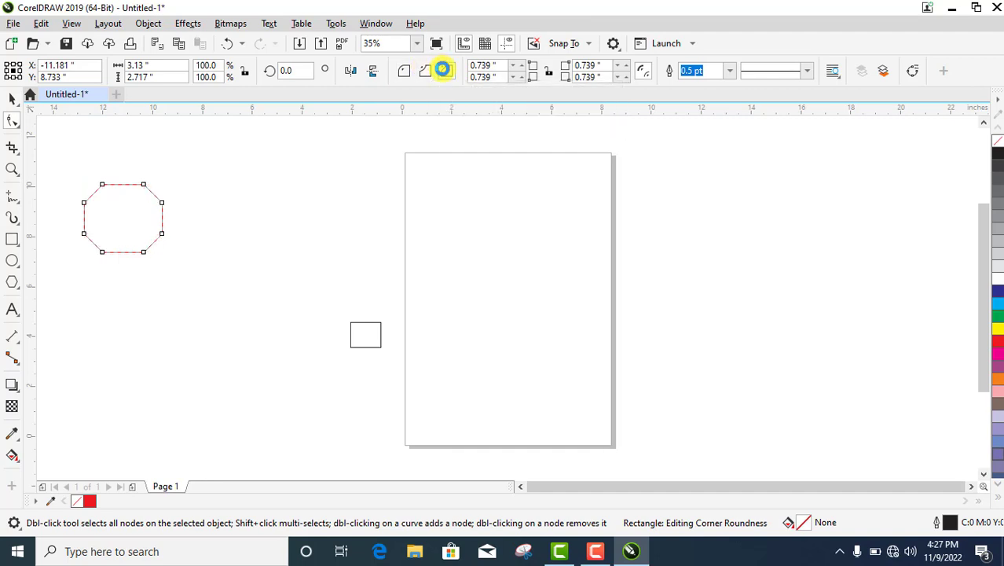
click(425, 71)
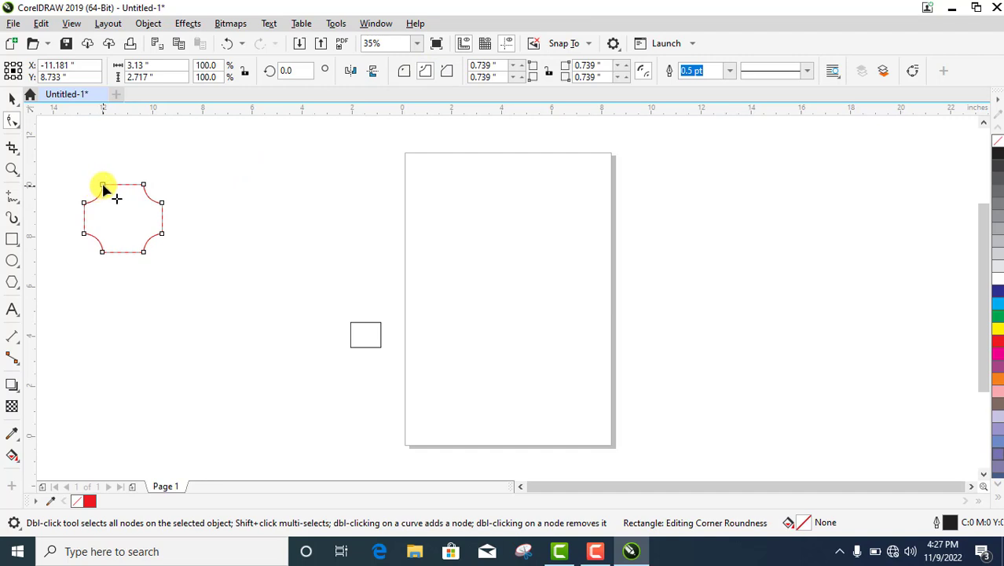
drag(100, 183, 92, 168)
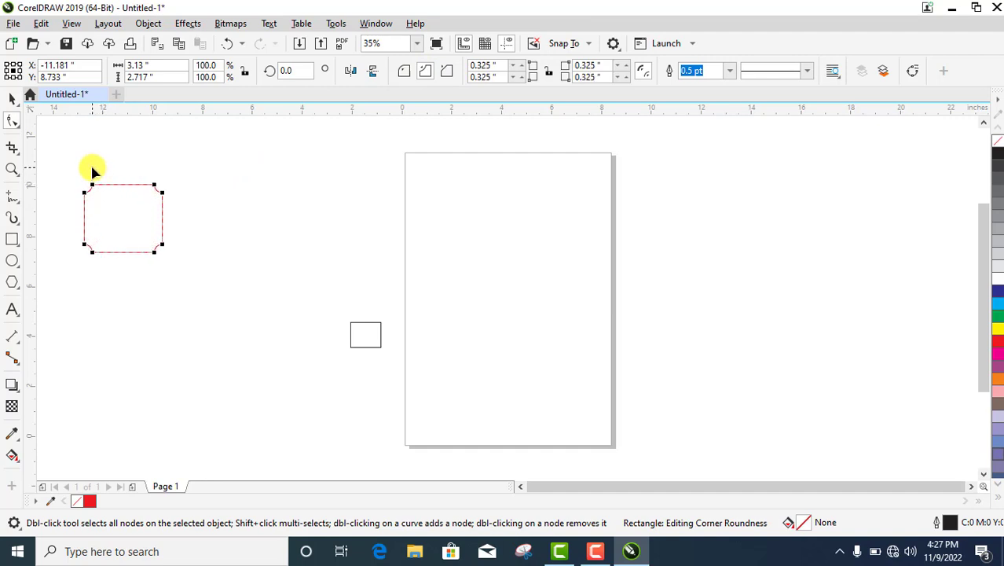
click(17, 126)
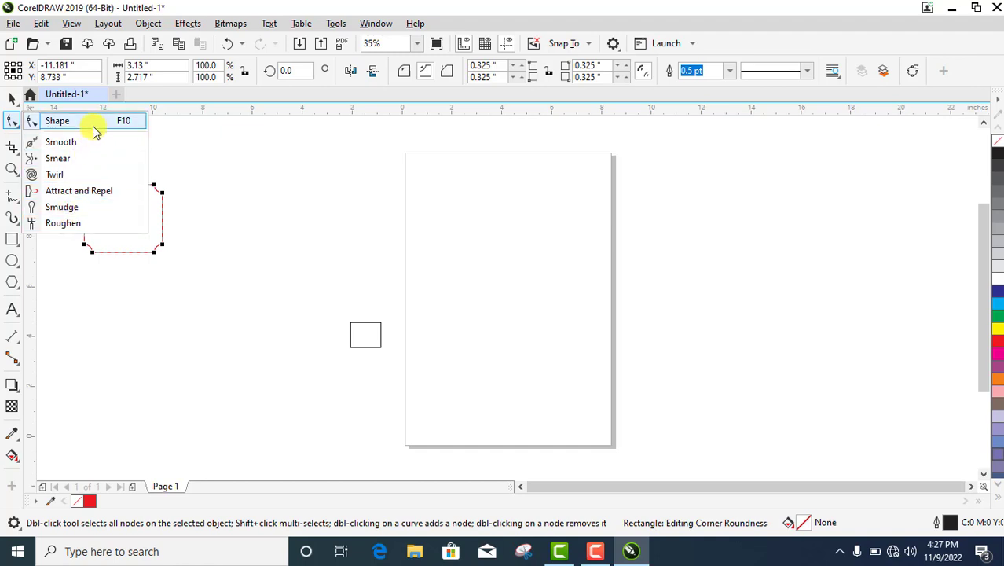
click(170, 141)
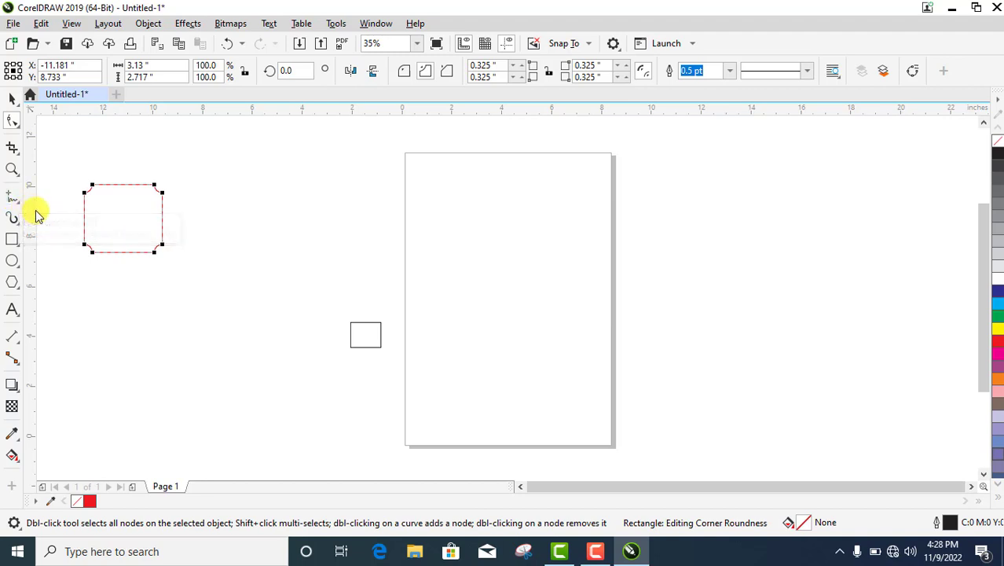
- Draw a slightly slanted straight line about 7.47 inches wide below the scalloped rectangle with the Freehand tool, and deselect it
click(11, 195)
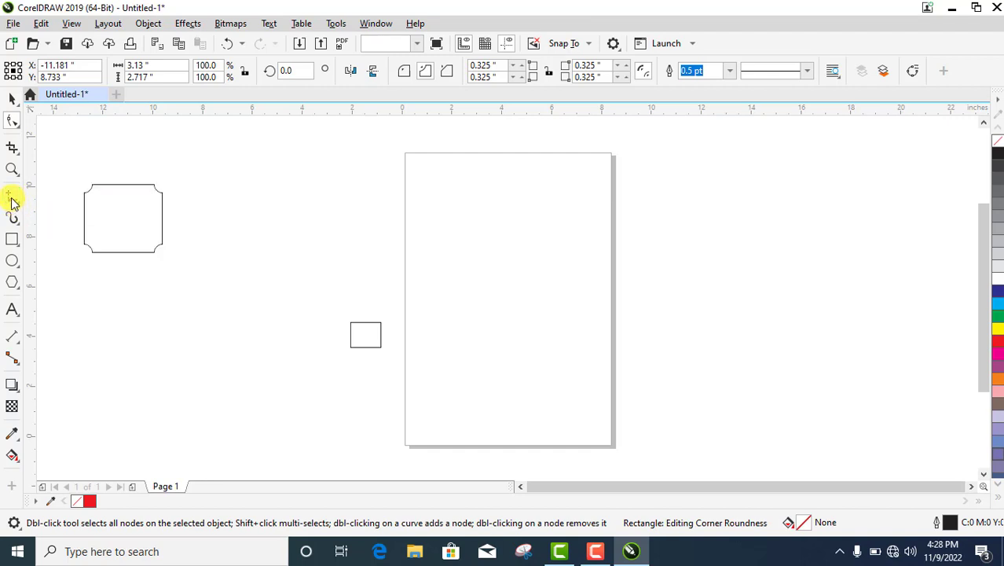
click(81, 287)
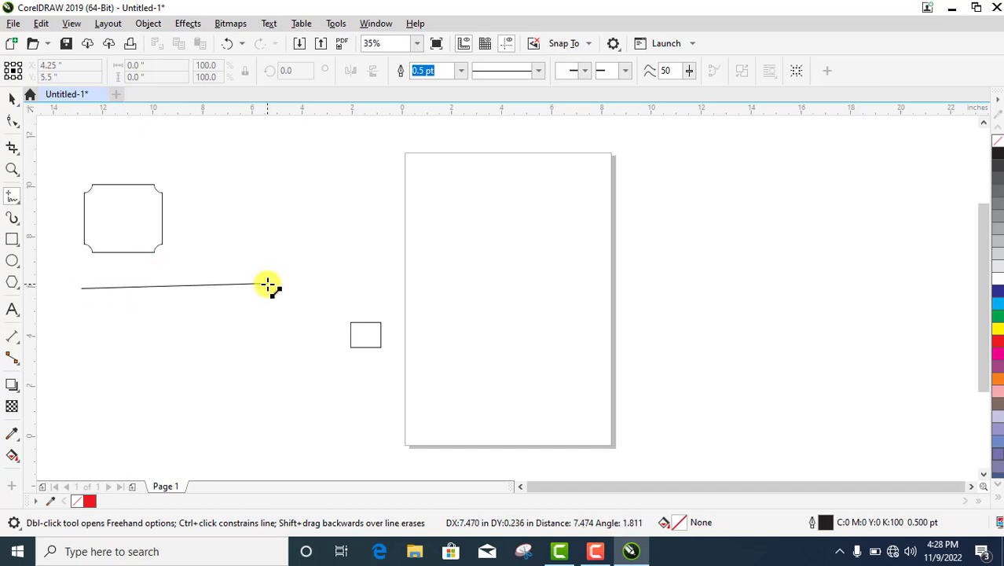
click(270, 281)
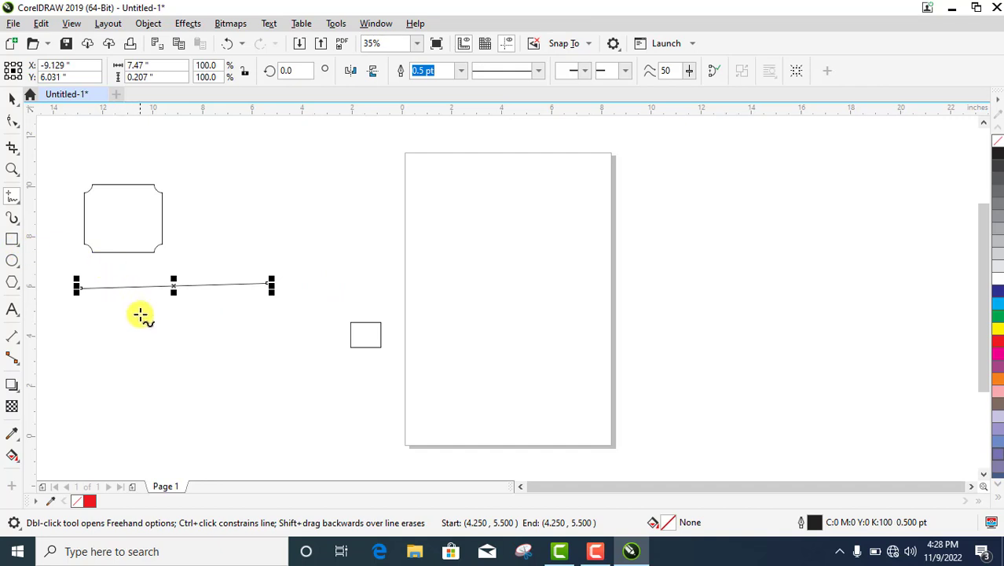
click(12, 98)
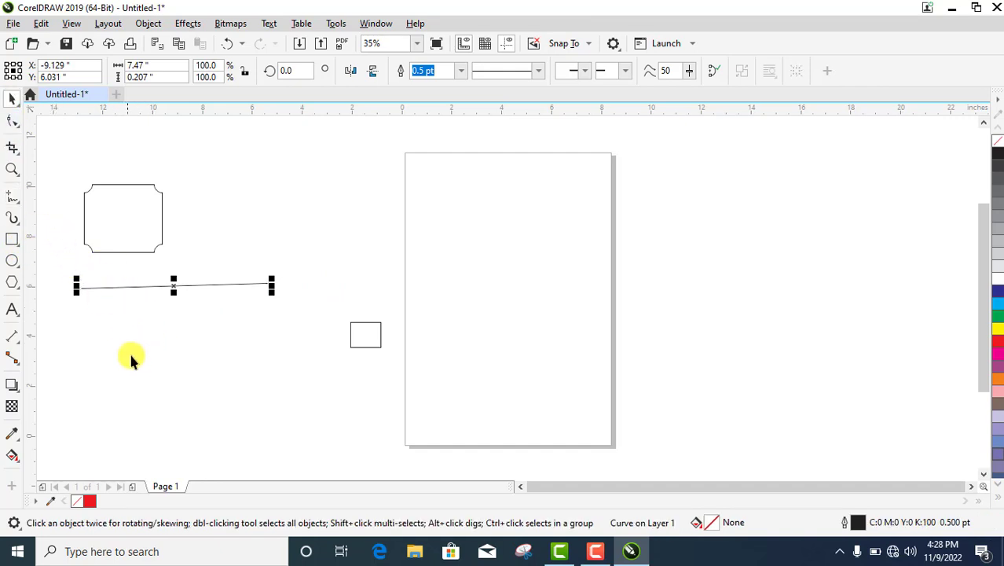
click(134, 363)
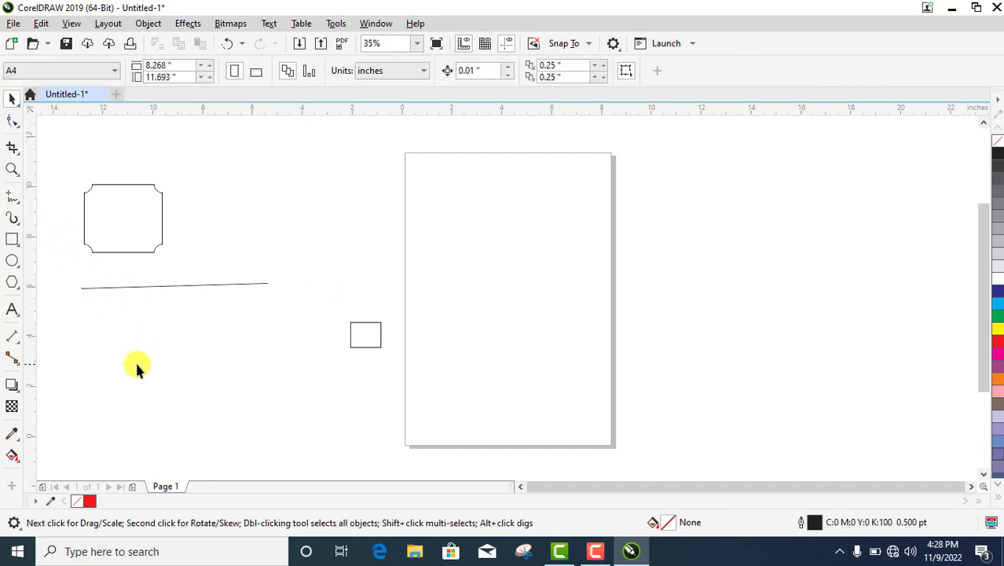
- Draw a perfectly horizontal line about 7.32 inches long below the slanted line with the Freehand tool, and deselect it
click(12, 196)
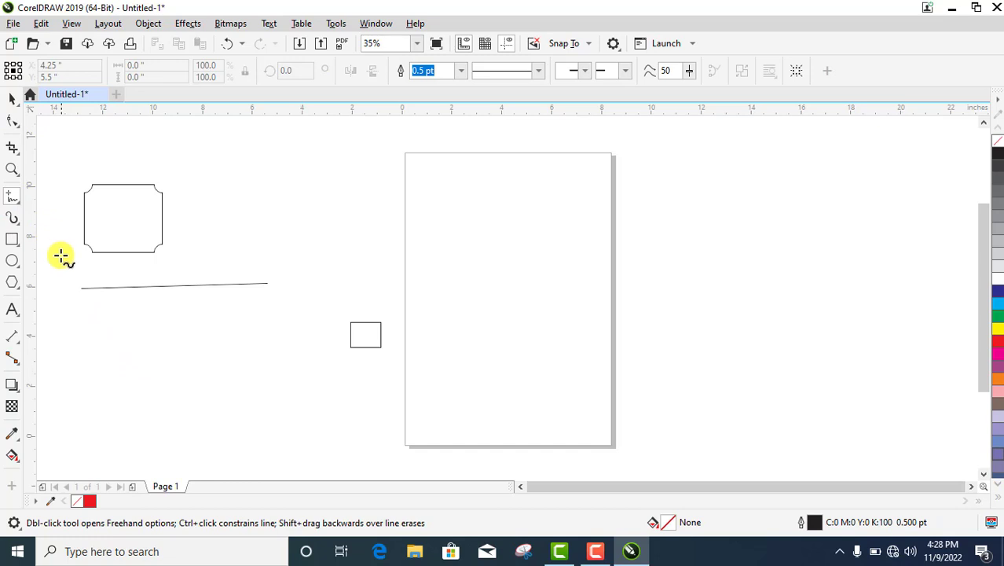
click(83, 318)
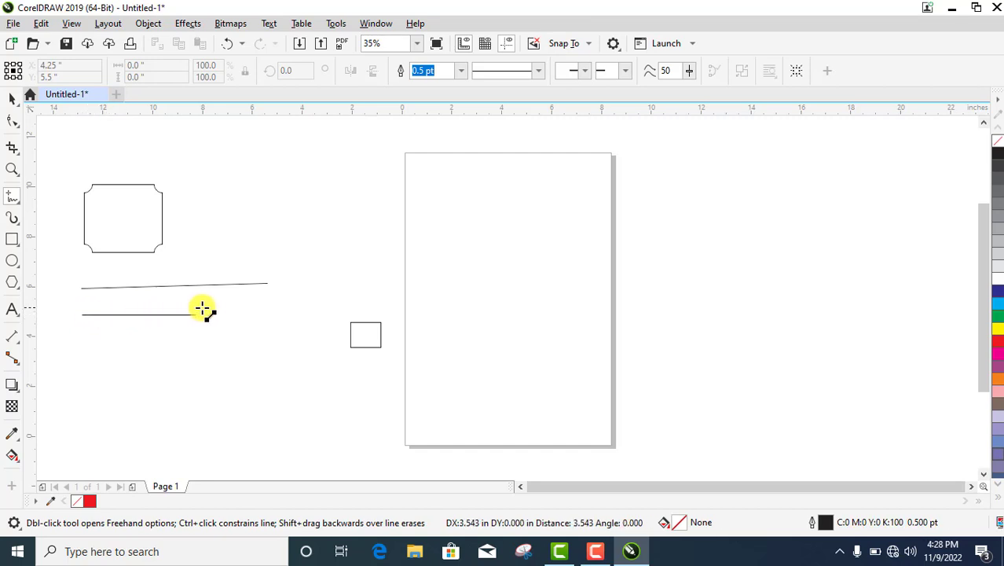
click(264, 301)
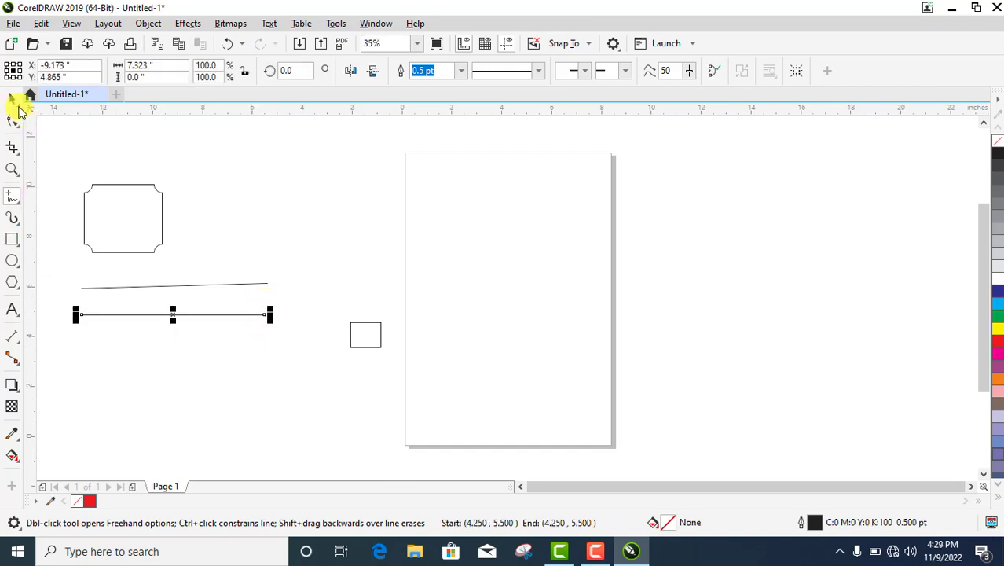
click(9, 100)
click(145, 350)
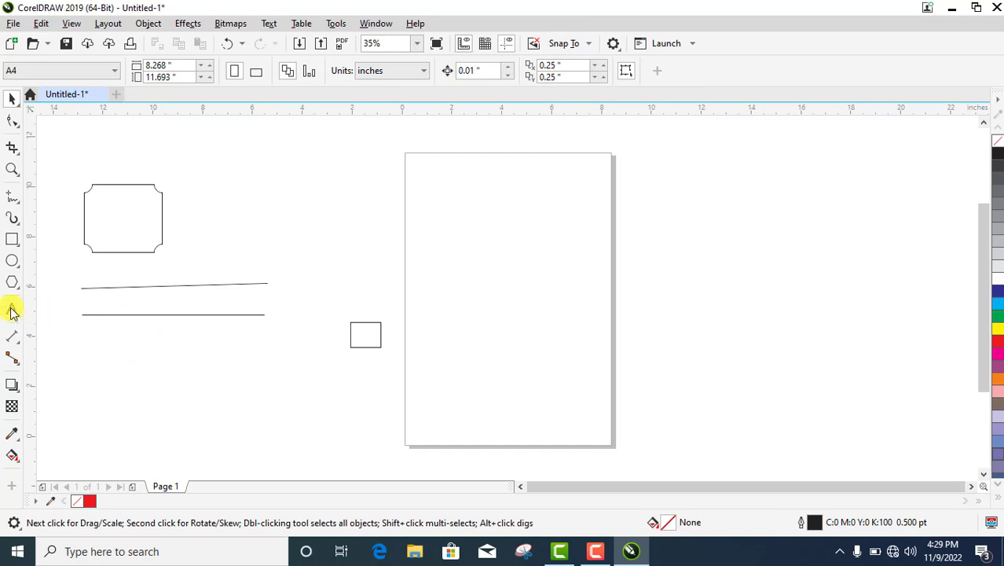
- Paint a looping, 8-shaped Artistic Media stroke 0.24 inches wide between the lines and the page
click(11, 222)
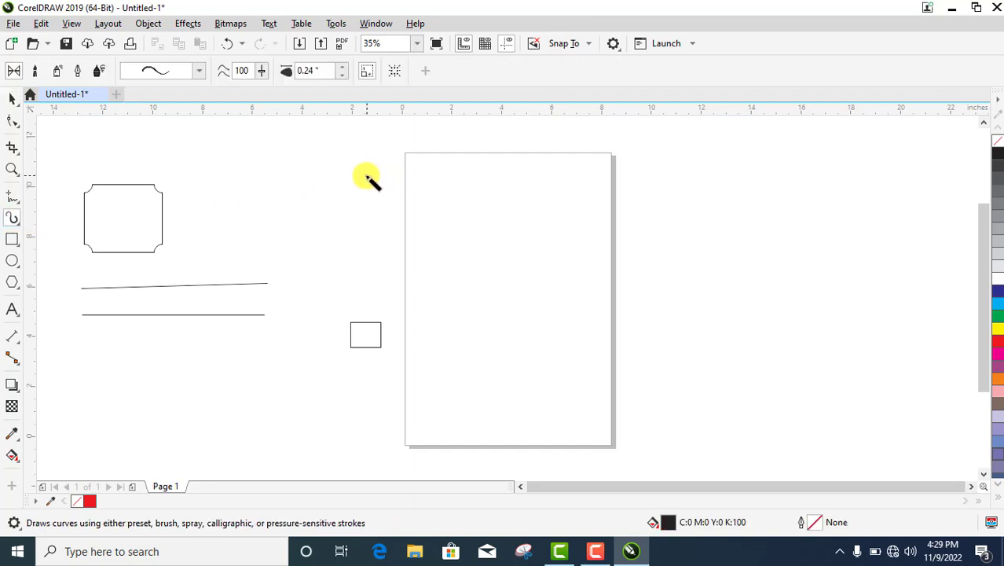
mouse_move(363, 170)
mouse_down()
mouse_move(341, 217)
mouse_move(391, 254)
mouse_move(397, 274)
mouse_move(358, 303)
mouse_move(315, 311)
mouse_move(301, 286)
mouse_move(398, 210)
mouse_move(424, 180)
mouse_move(435, 141)
mouse_move(414, 171)
mouse_up()
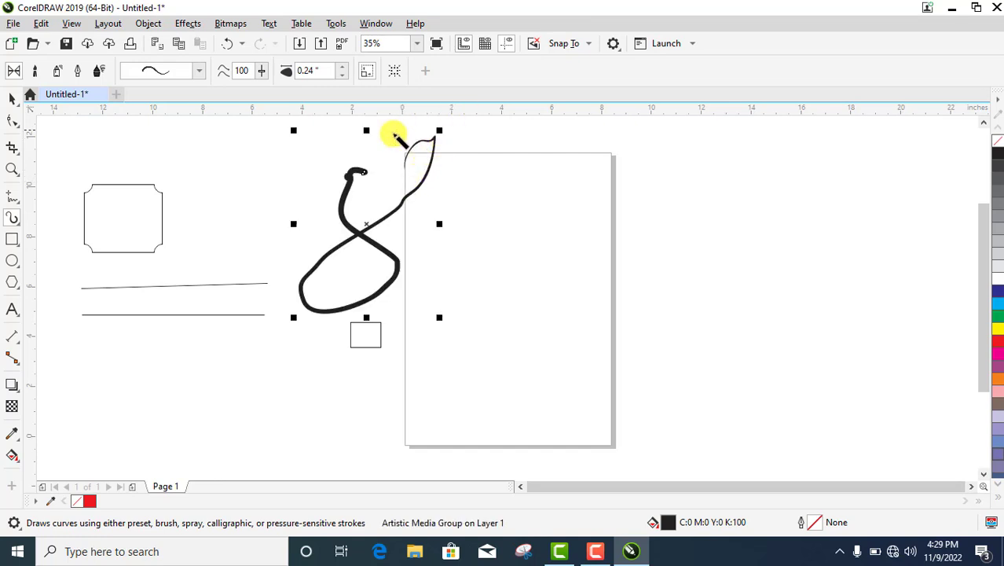
- Scale the looping stroke down to about 3.04 by 3.94 inches and fill it with blue
click(12, 97)
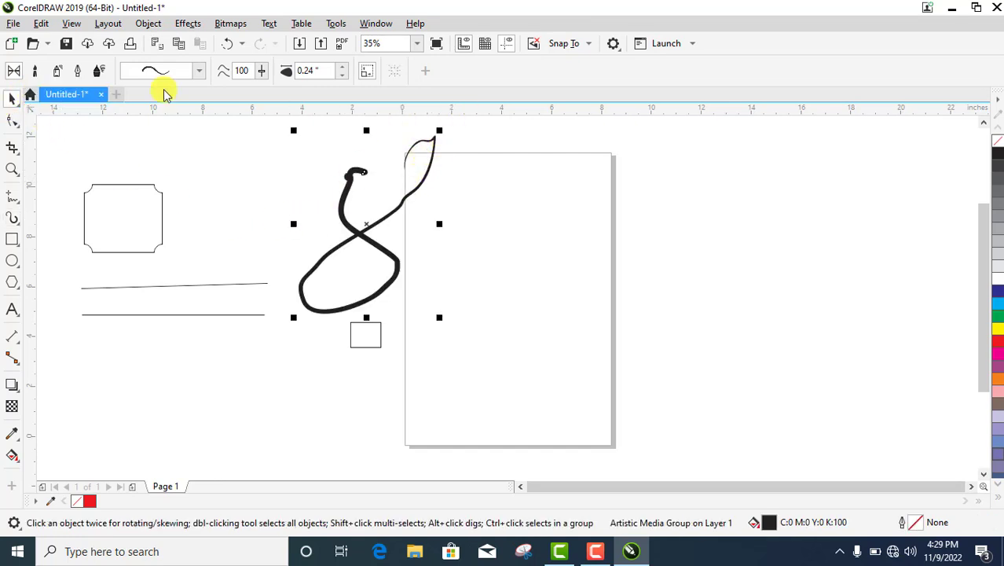
mouse_move(440, 132)
mouse_down()
mouse_move(399, 152)
mouse_move(377, 209)
mouse_up()
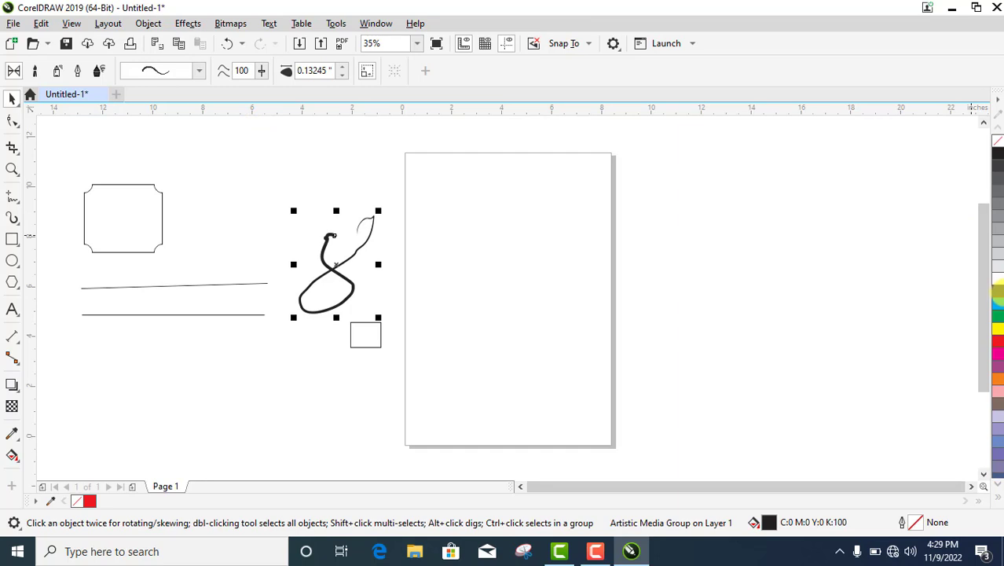
click(999, 293)
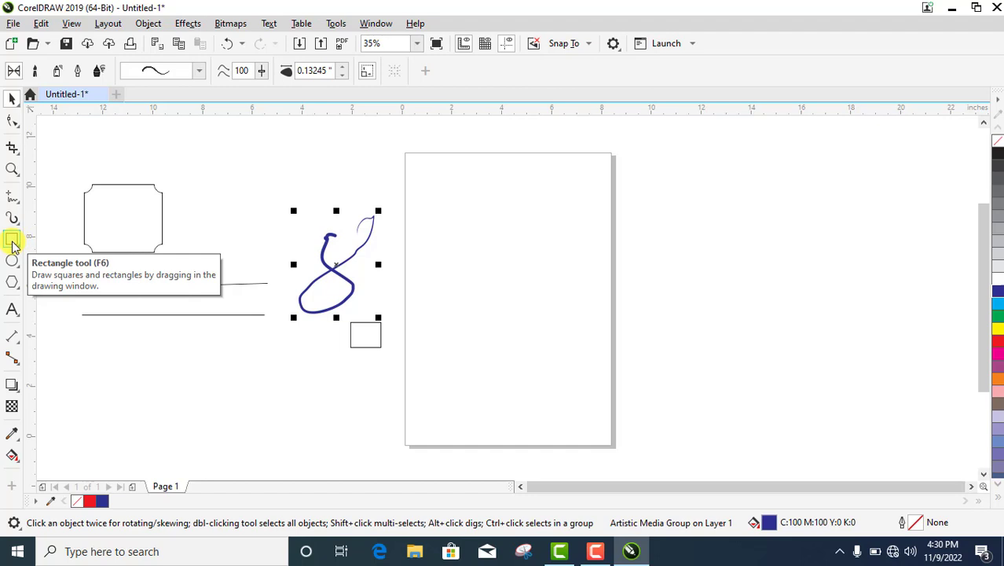
- Draw a wide rectangle of about 11.28 by 2.24 inches from its centre and move it just below the horizontal line
click(12, 241)
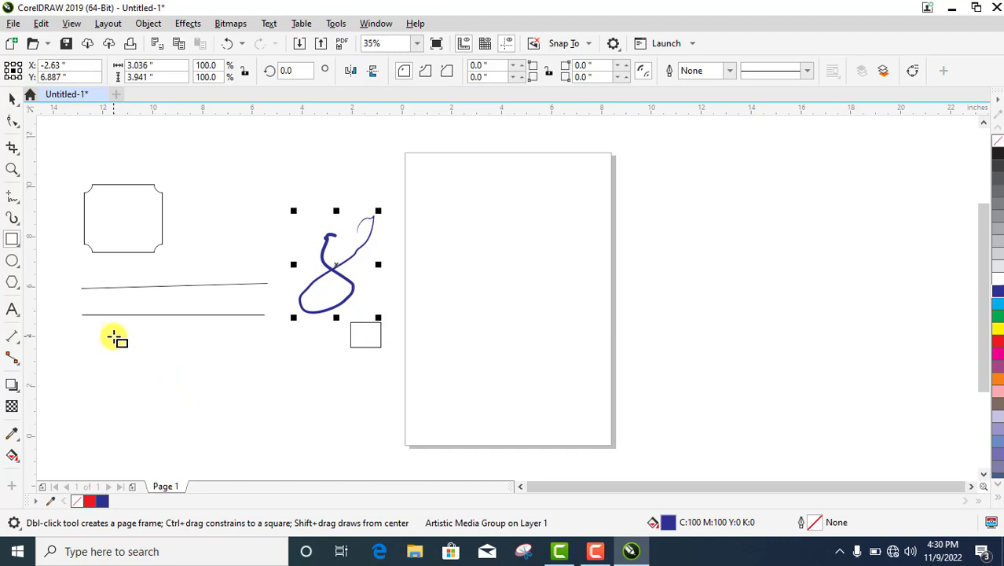
drag(112, 332, 255, 362)
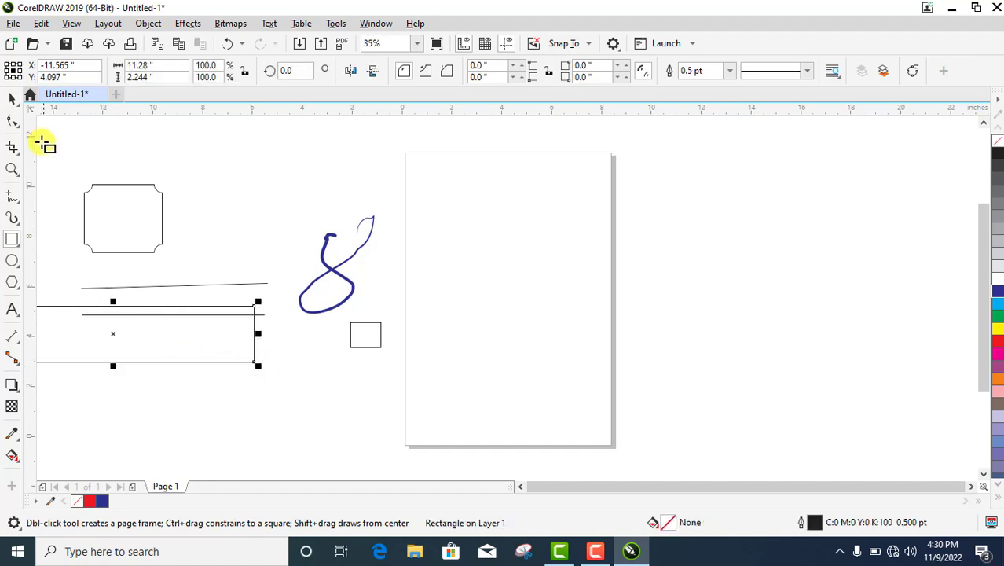
click(7, 101)
drag(185, 334, 258, 357)
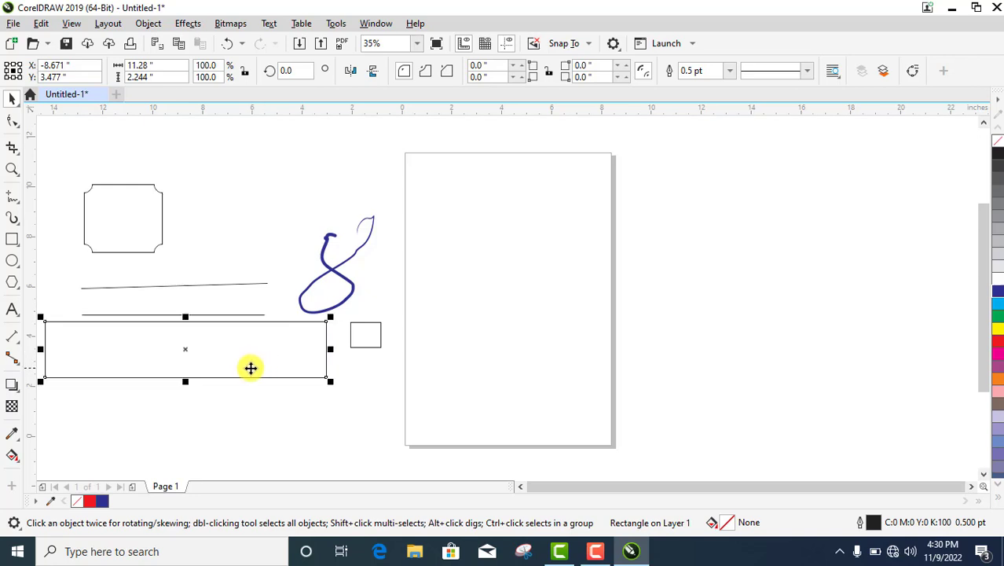
- Draw a square of about 2.3 by 2.3 inches below the wide rectangle with the Rectangle tool
click(12, 239)
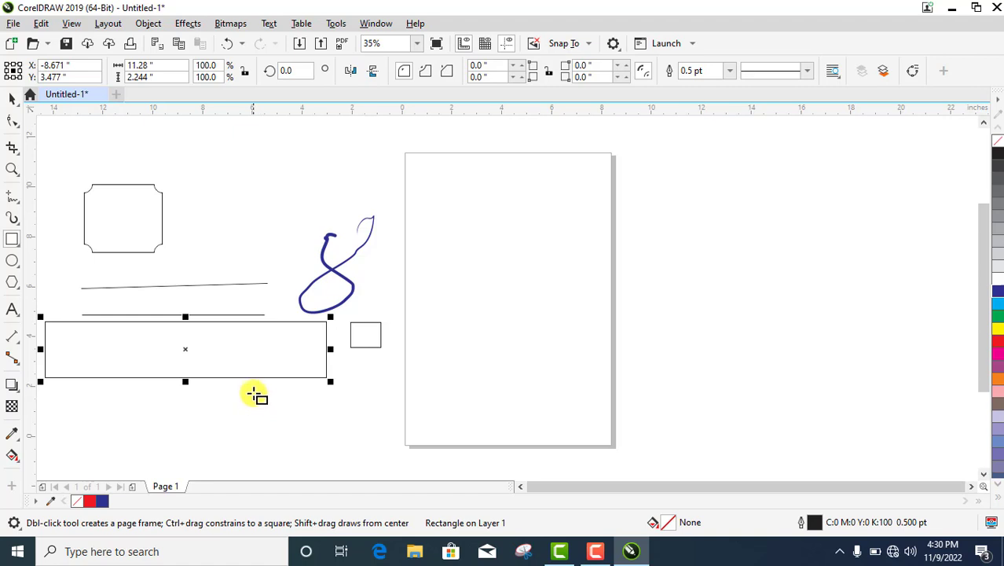
drag(253, 392, 269, 446)
drag(271, 450, 269, 449)
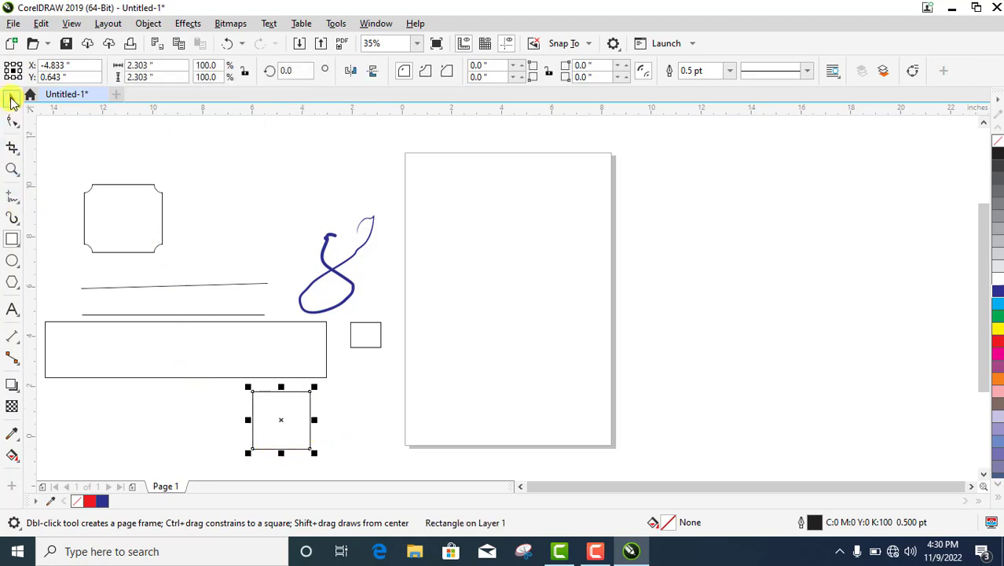
click(12, 102)
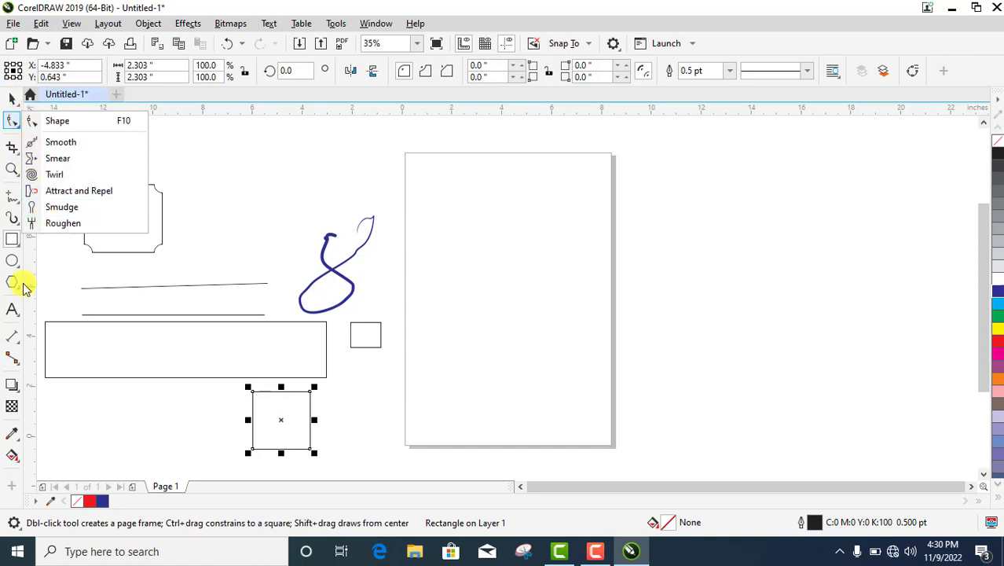
- Draw a circle about 2.95 inches across with the Ellipse tool, above and beside the rectangle with scalloped corners
mouse_move(18, 284)
mouse_move(11, 260)
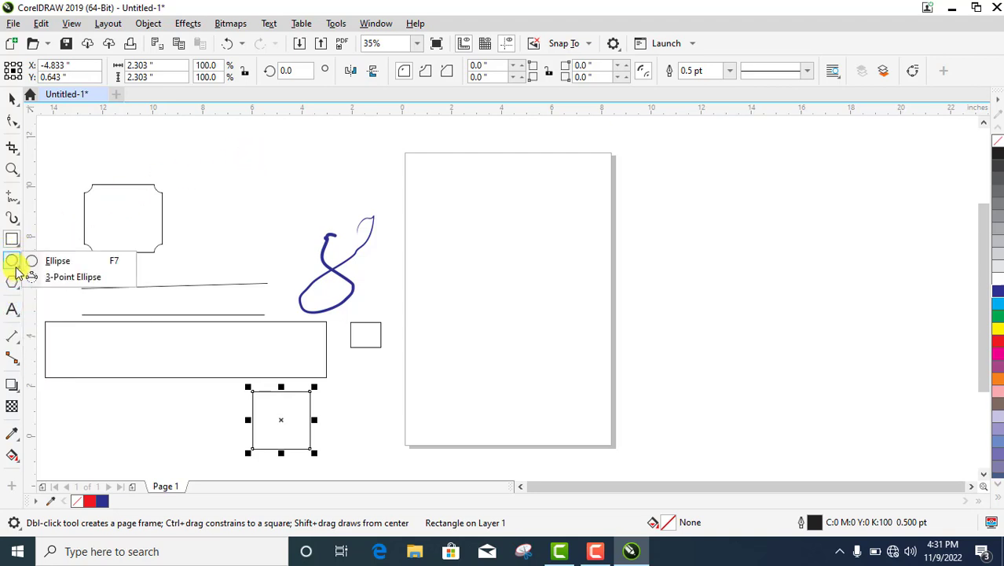
click(16, 269)
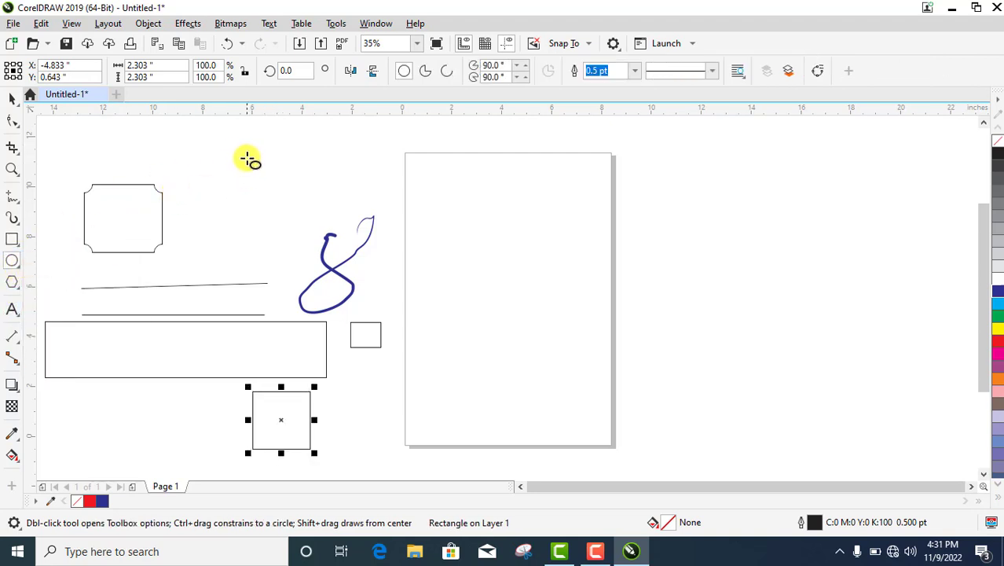
drag(248, 148, 216, 225)
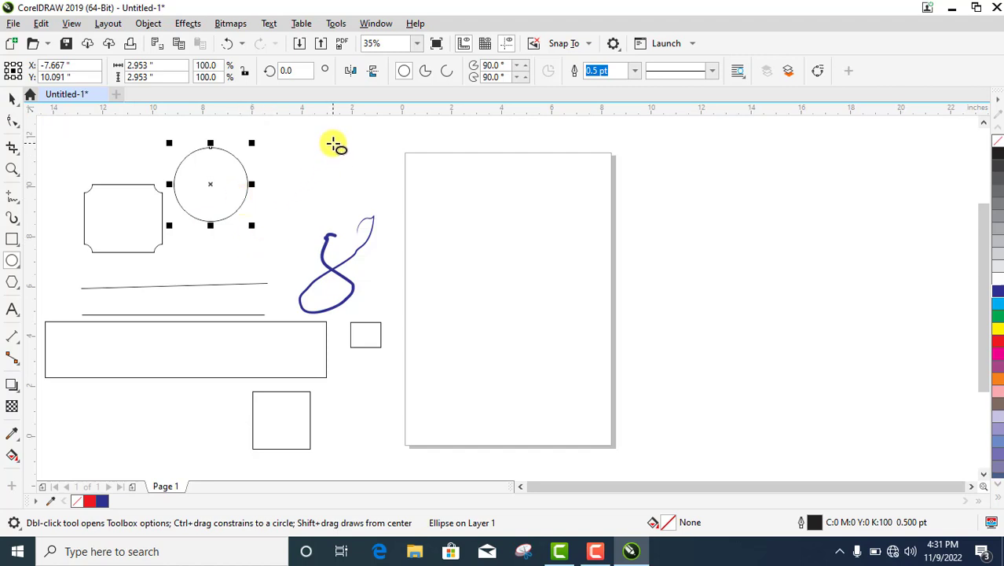
- Draw a tall, narrow ellipse of about 1.24 by 5.85 inches from its centre and move it between the circle and the 8-shaped stroke
drag(333, 144, 316, 219)
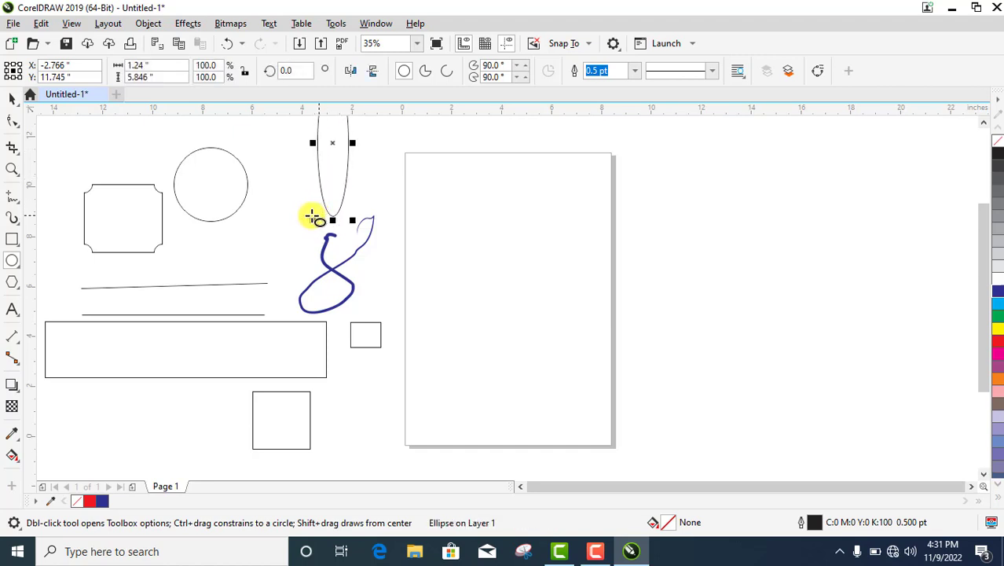
click(11, 98)
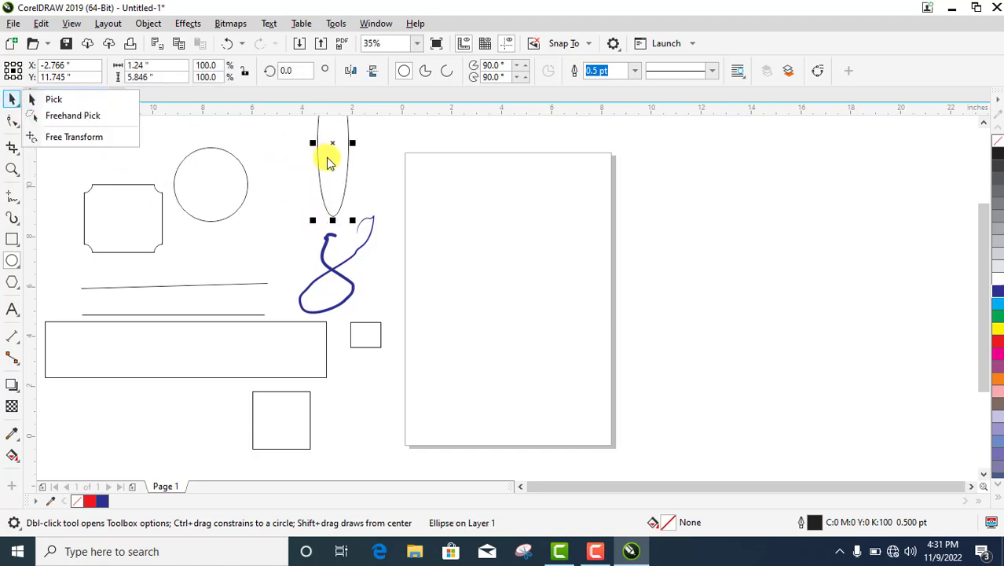
click(327, 162)
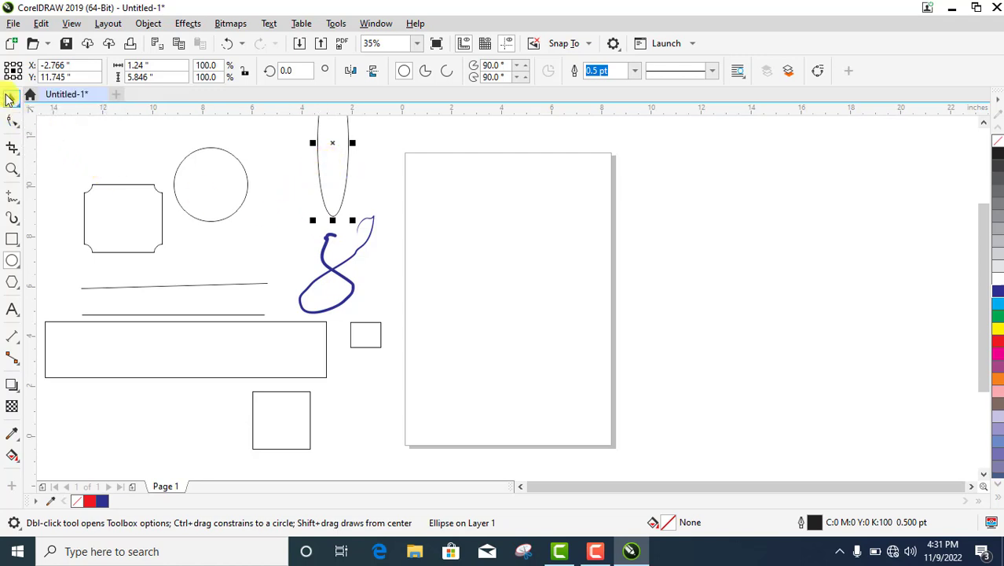
click(8, 97)
drag(336, 150, 294, 210)
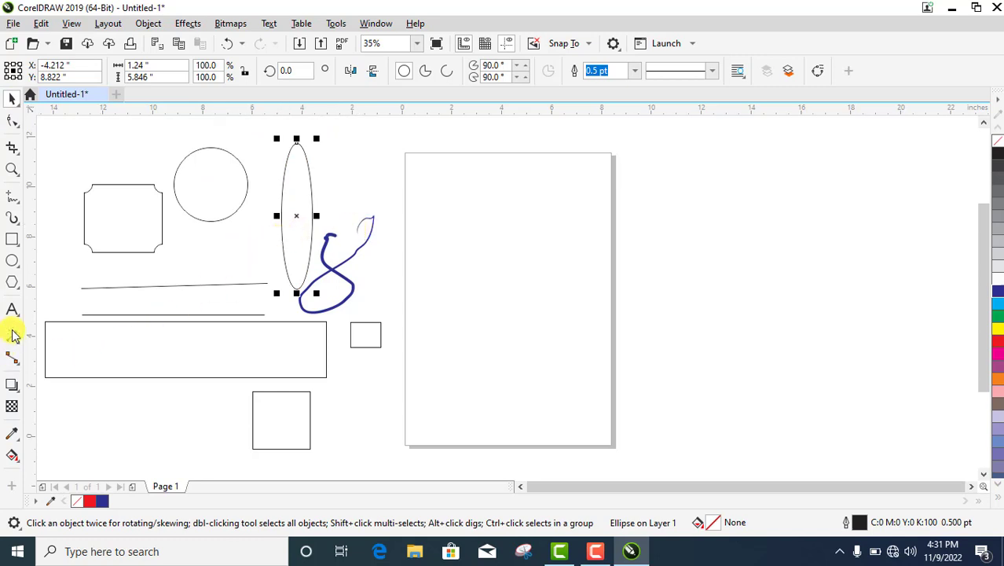
- Draw a six-sided polygon of about 3.09 by 4.13 inches in the page's upper left area and deselect it
click(13, 283)
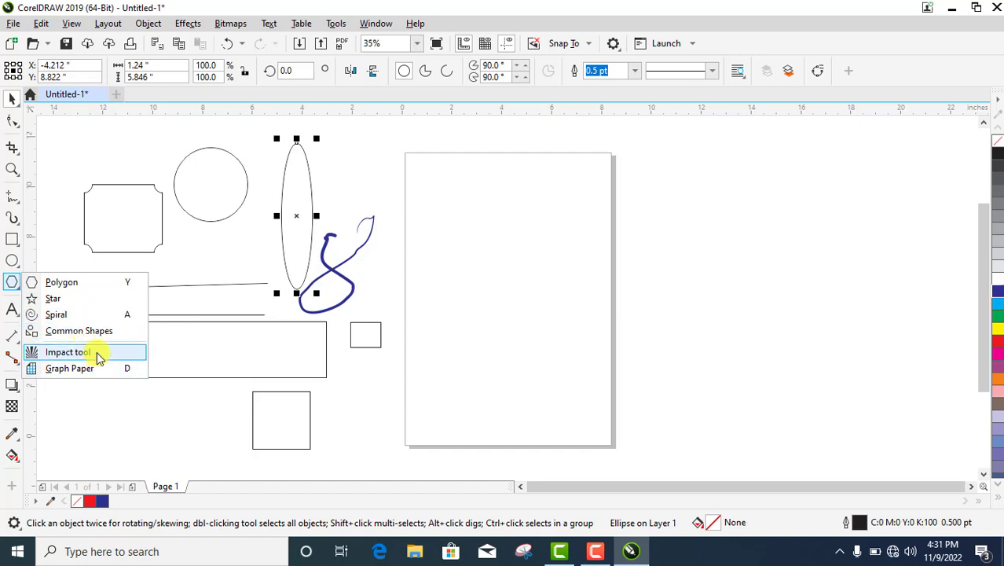
click(88, 283)
click(88, 283)
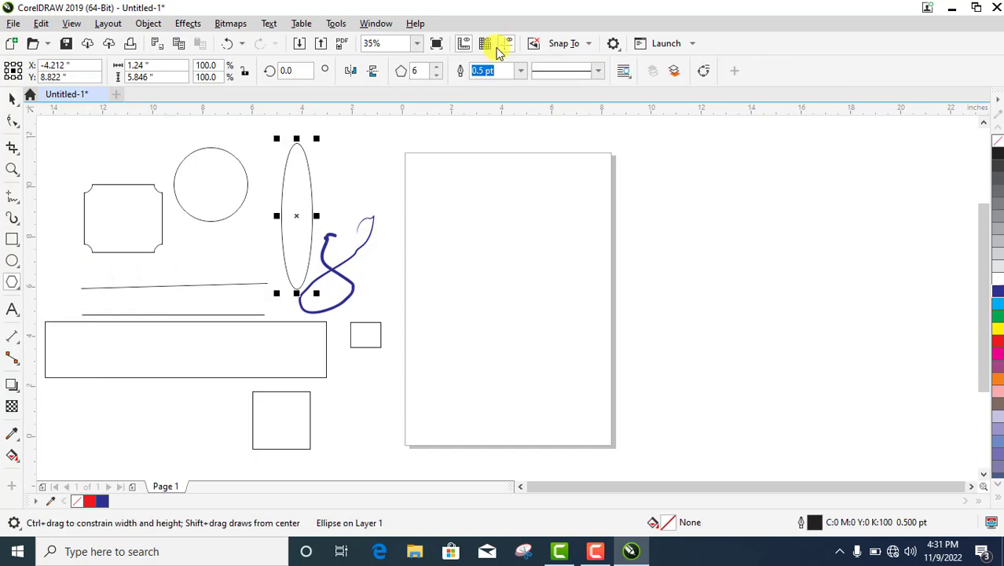
drag(508, 181, 420, 286)
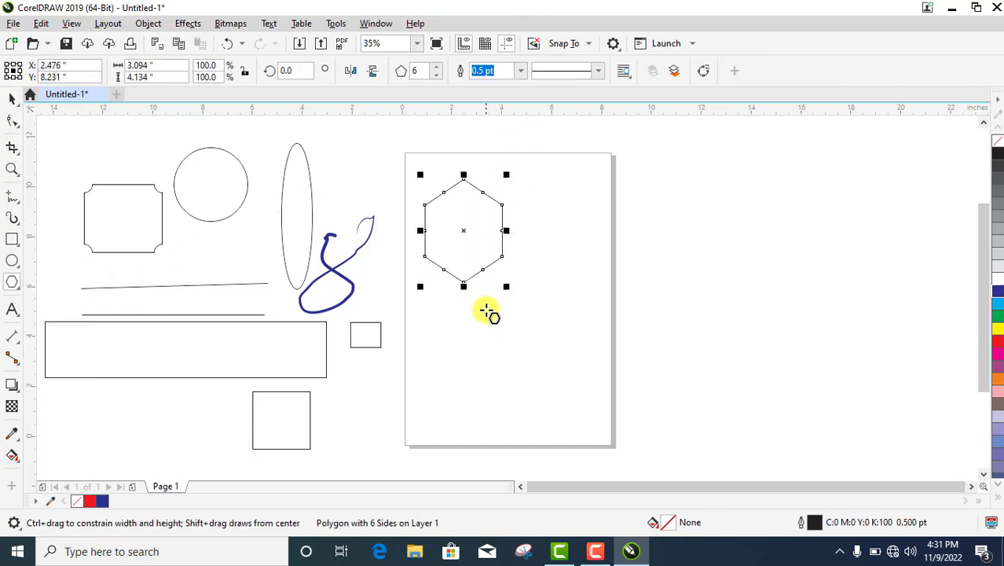
click(199, 254)
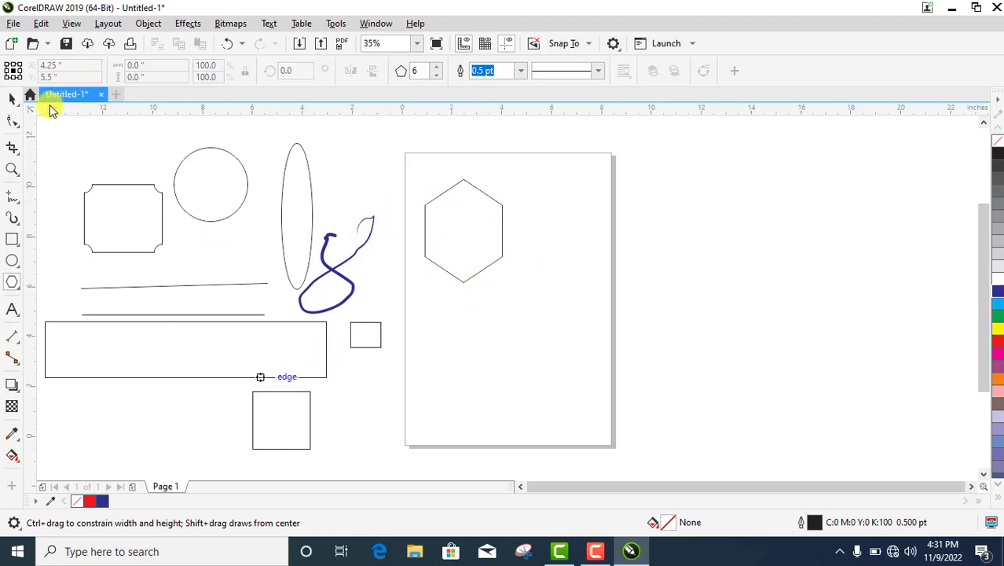
click(14, 102)
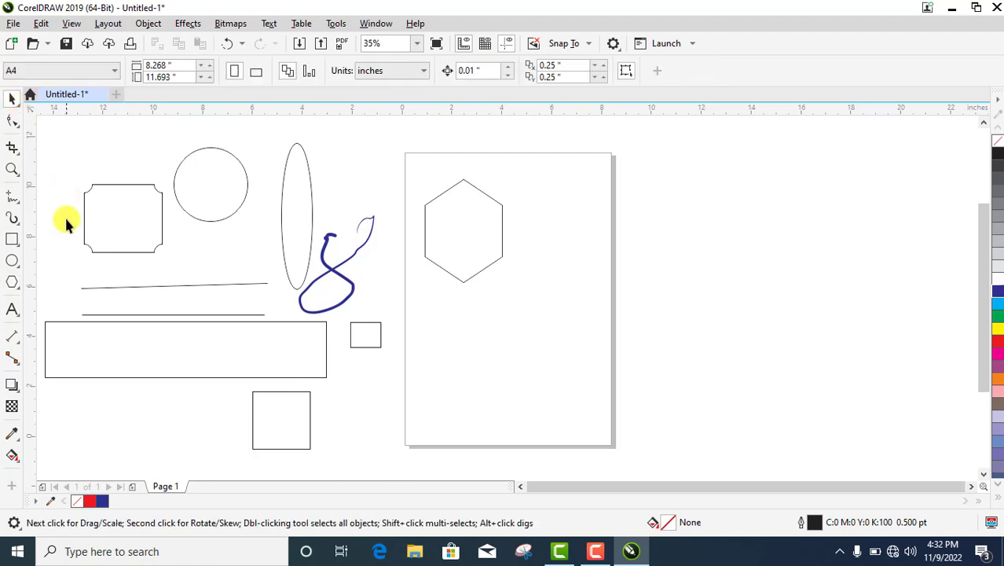
- Draw a five-pointed star of about 4.27 by 5.24 inches on the page, just below the hexagon
click(21, 288)
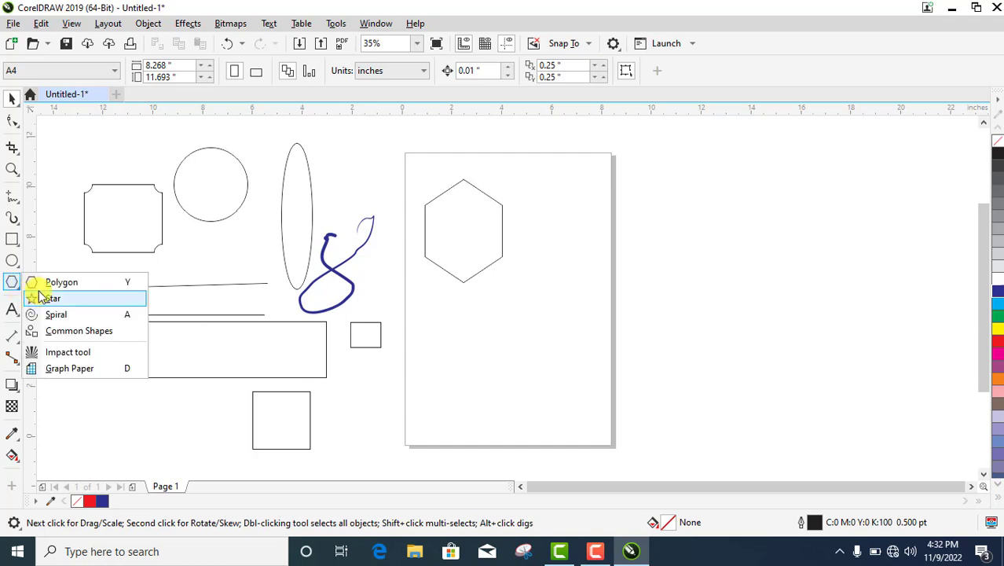
click(45, 293)
drag(417, 274, 526, 410)
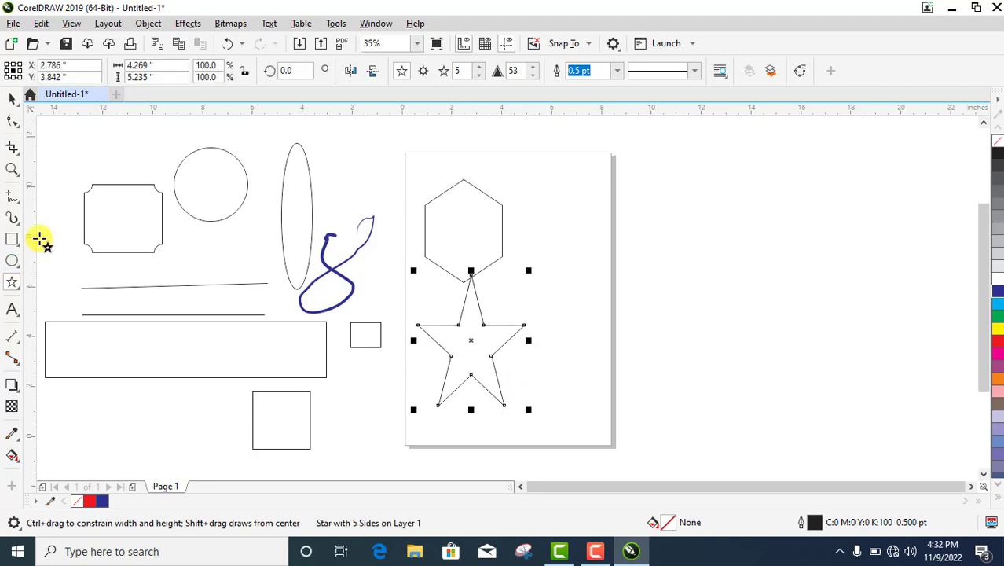
- Draw a symmetrical spiral with 15 revolutions, about 4.52 by 3.78 inches, across the page's upper right edge
click(19, 289)
click(60, 314)
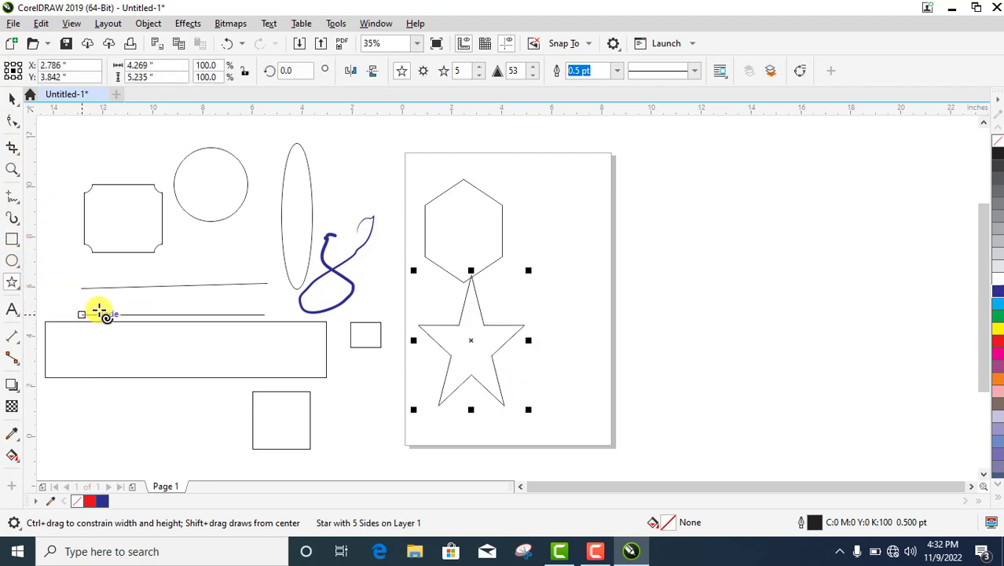
drag(713, 158, 597, 255)
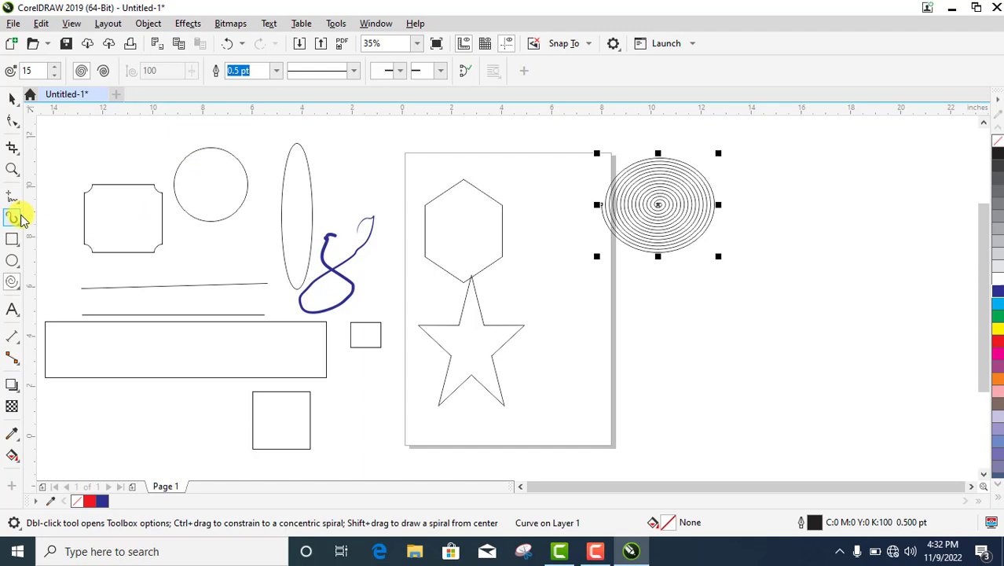
click(11, 98)
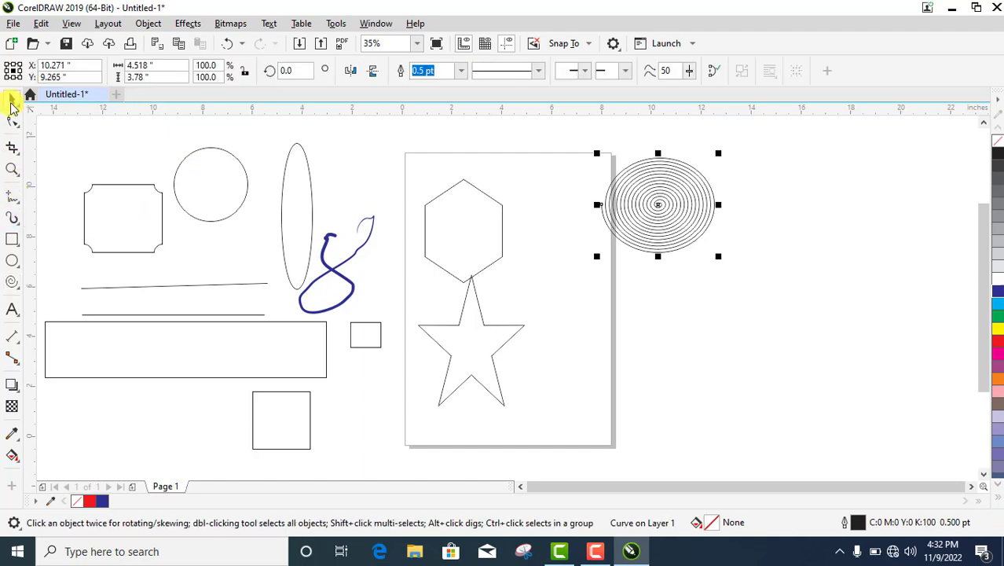
- Add artistic text inside the wide rectangle with the channel owner's full name followed by "youtube"
click(13, 308)
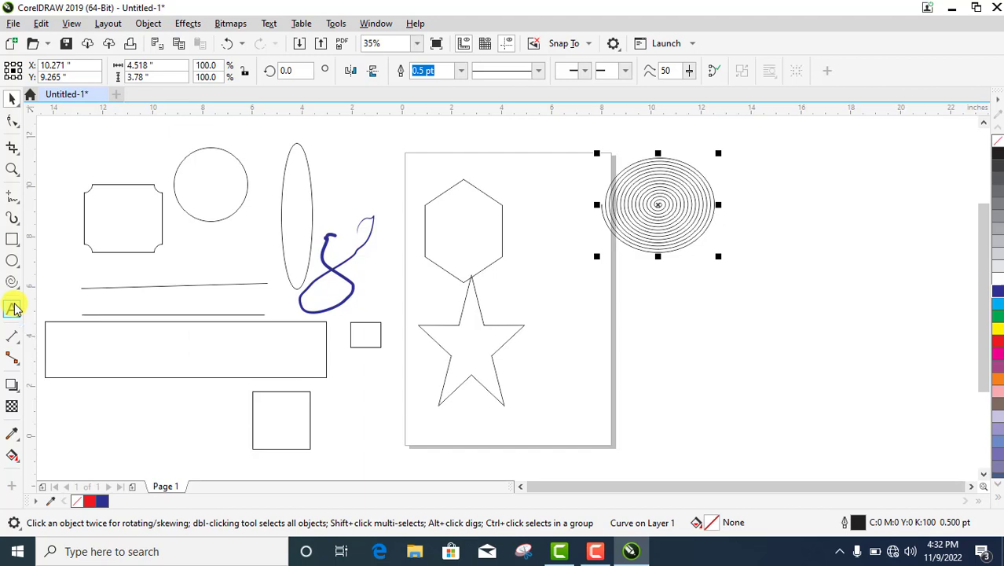
click(116, 343)
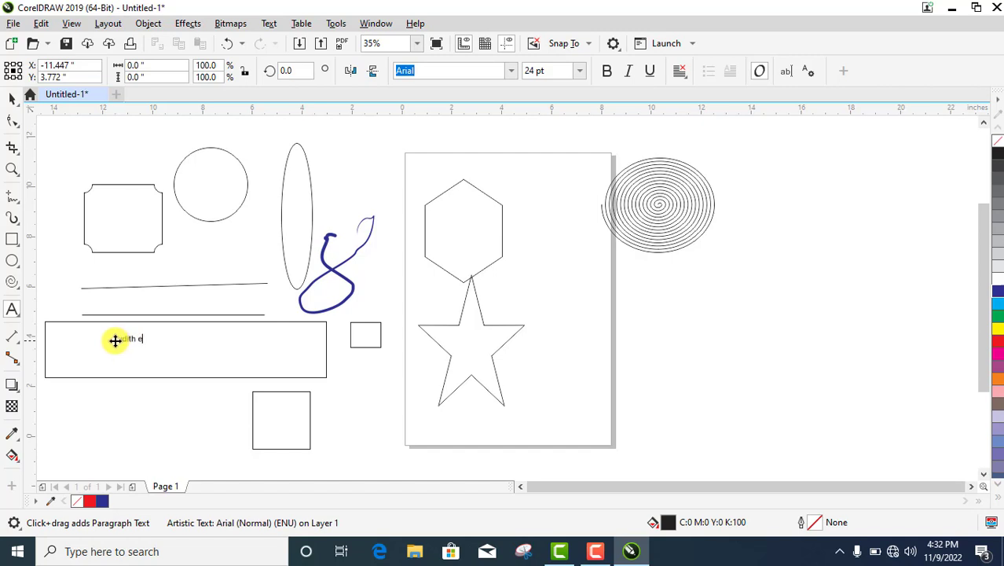
text(o)
key(BackSpace)
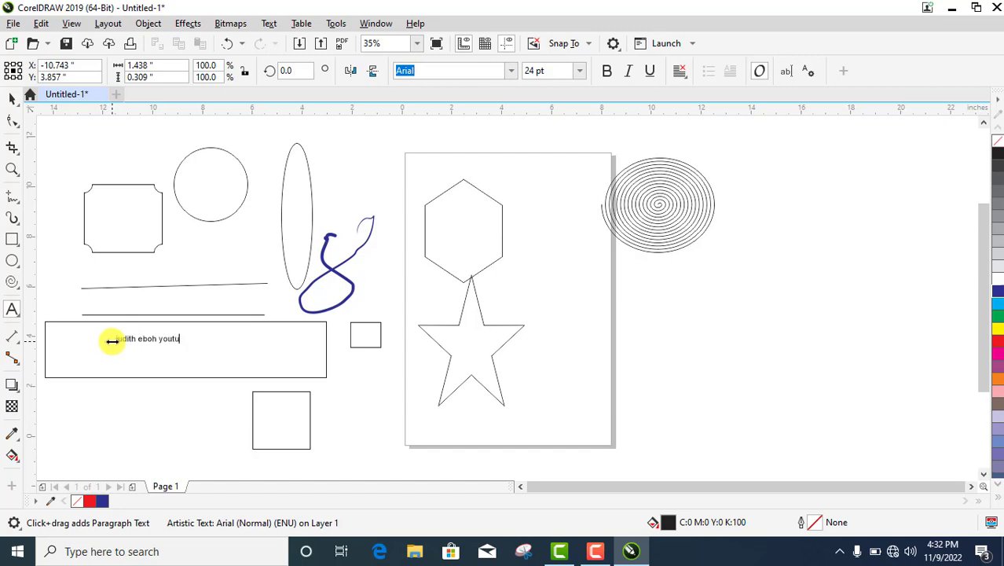
text(e)
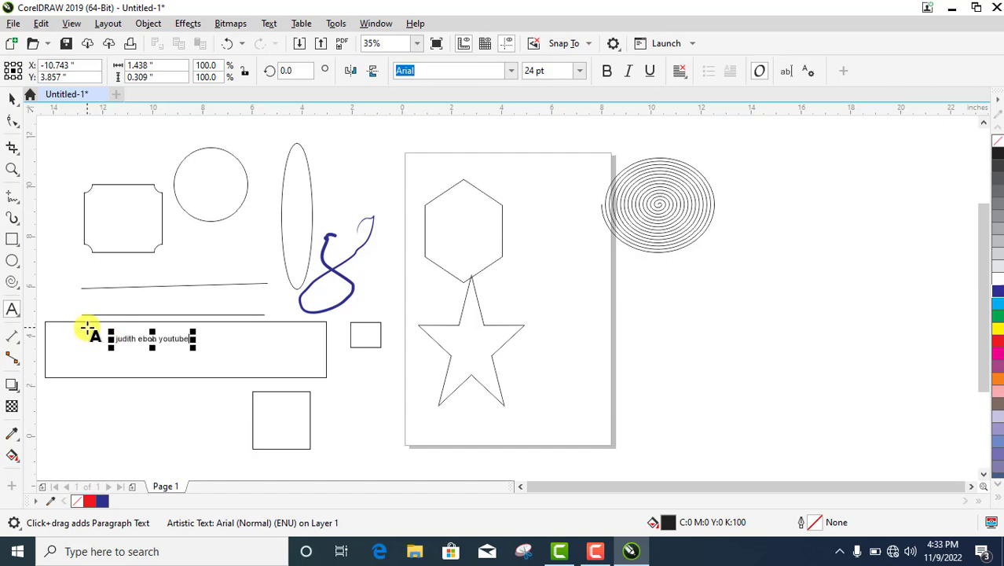
- Select the text object in the wide rectangle and set its font size to 48 pt
click(12, 101)
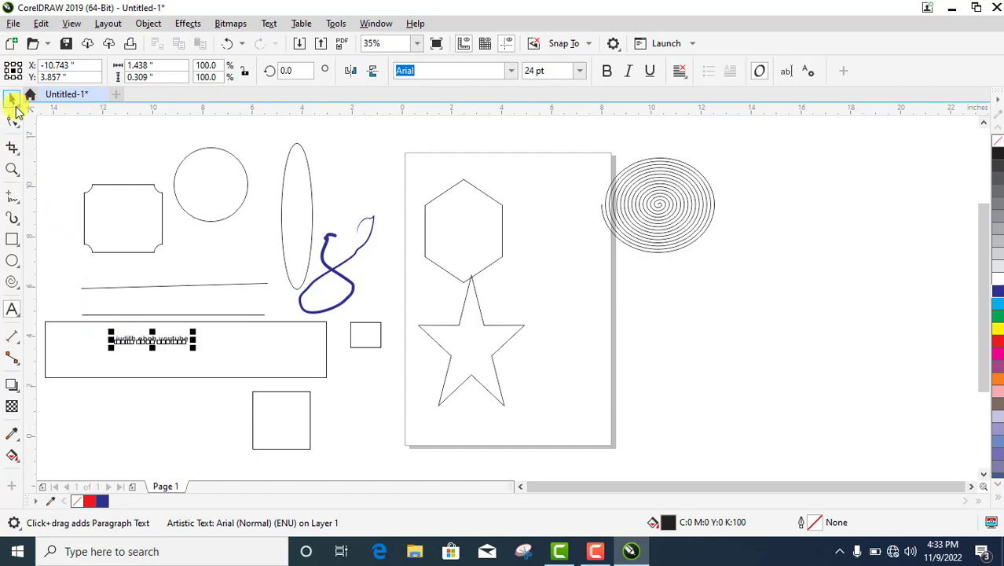
click(580, 72)
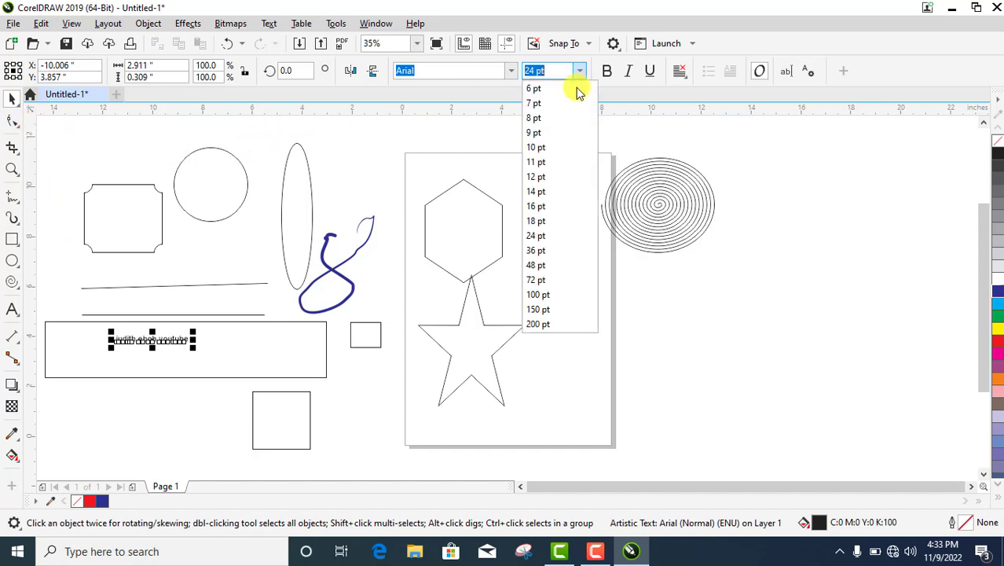
click(575, 265)
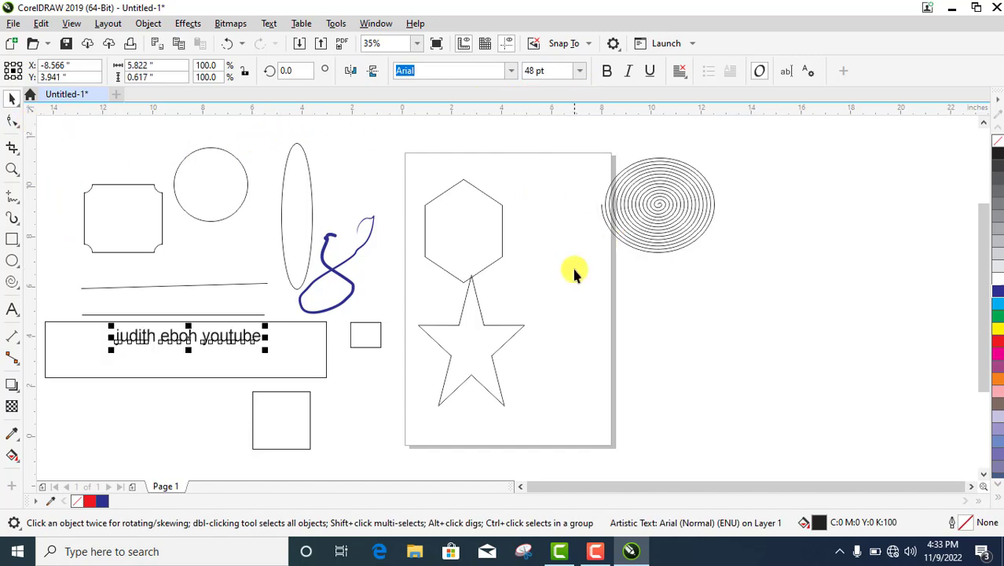
- Change the text's font to Univers Condensed (Bold) and fill it with red, then select the wide rectangle around it
click(511, 72)
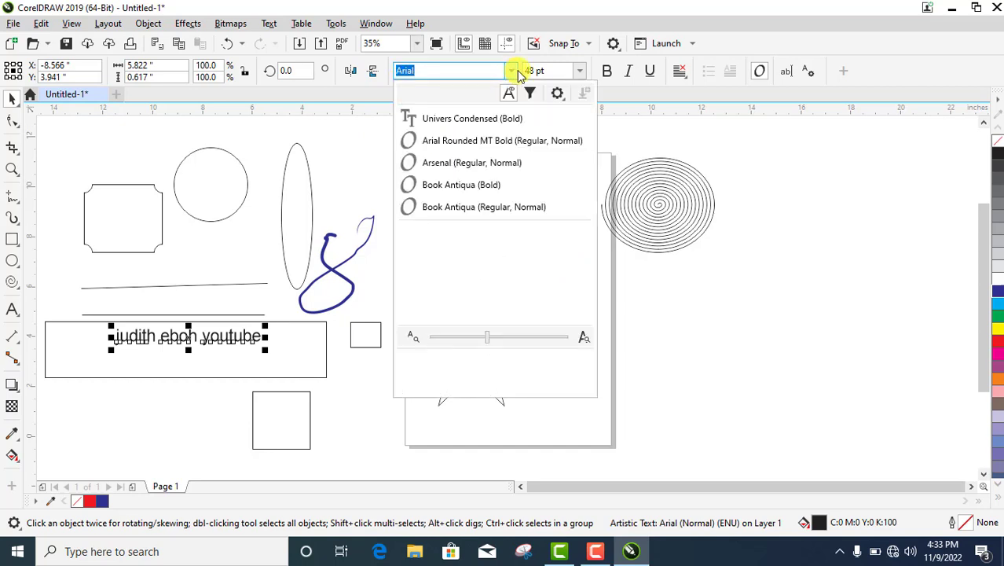
click(509, 73)
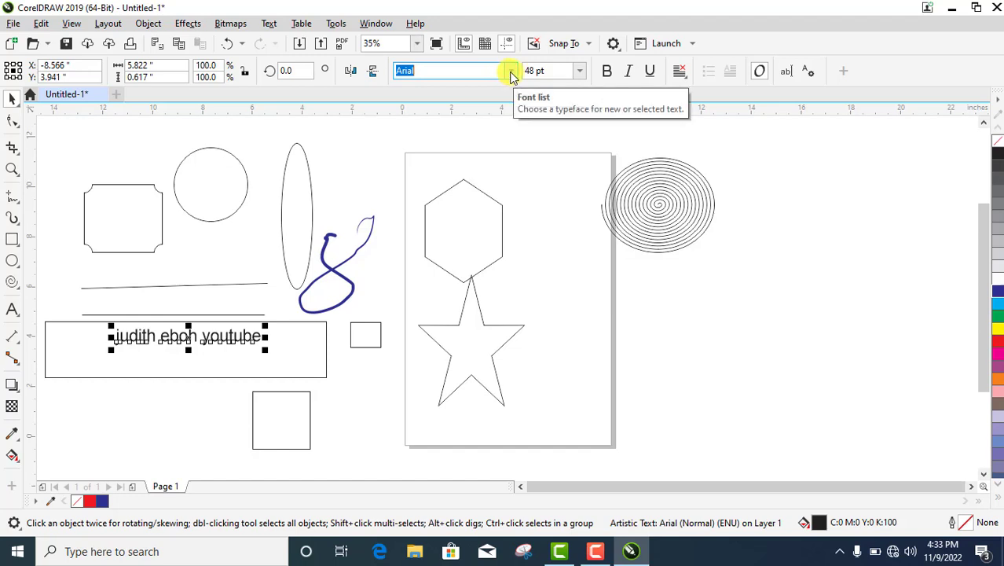
click(512, 73)
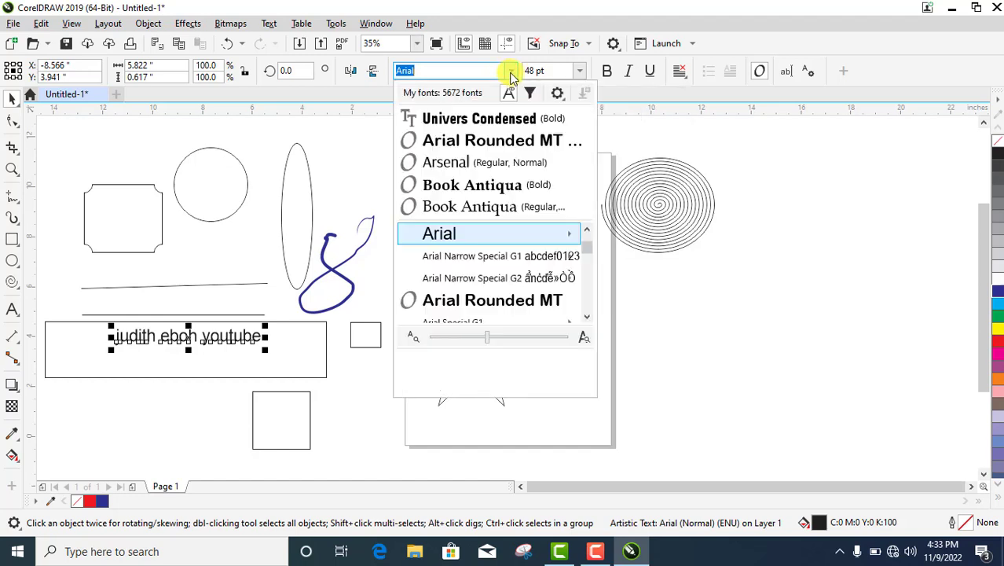
click(496, 110)
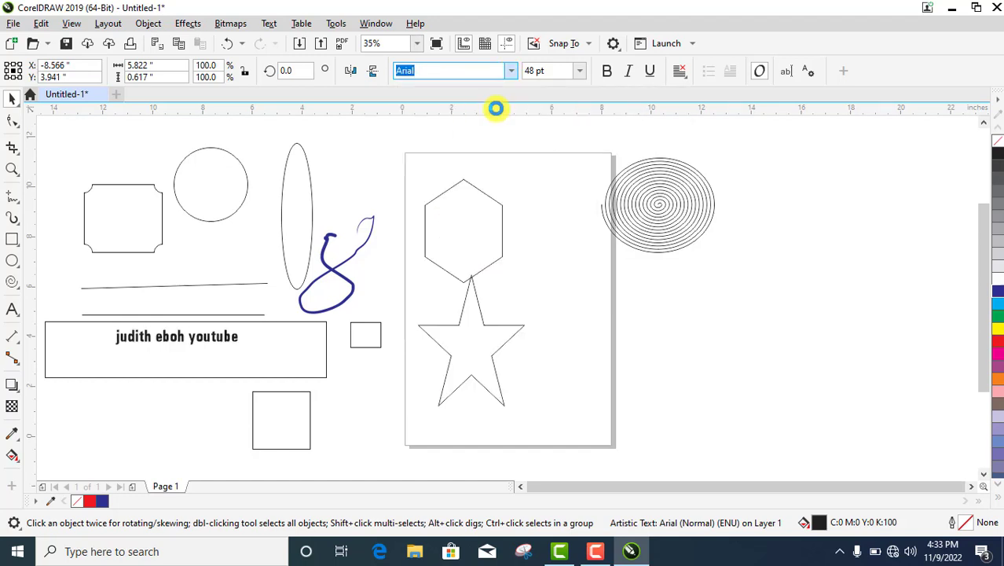
click(998, 347)
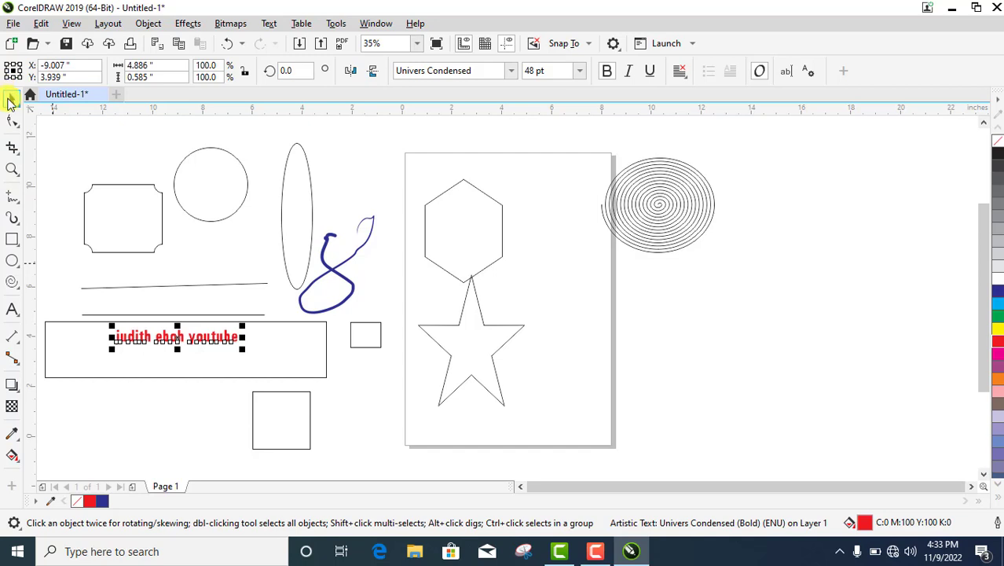
click(57, 343)
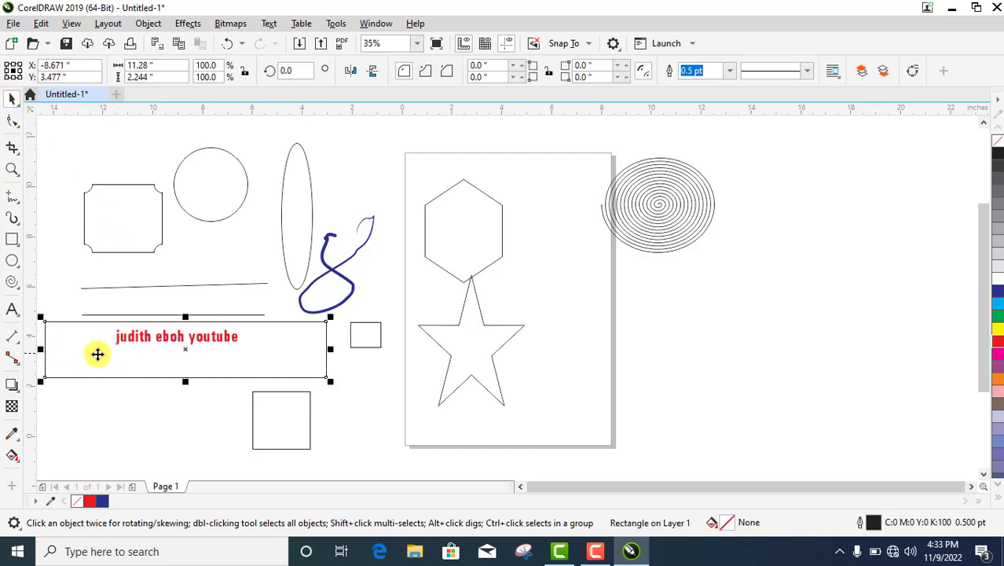
- Add a parallel dimension line straight across the circle, from its left edge to its right quadrant
click(11, 337)
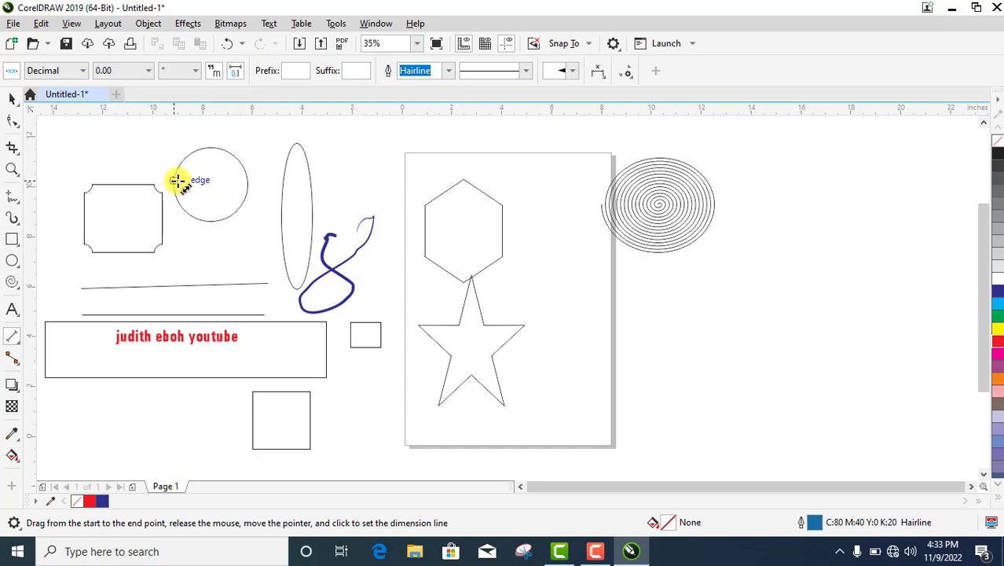
drag(174, 180, 247, 182)
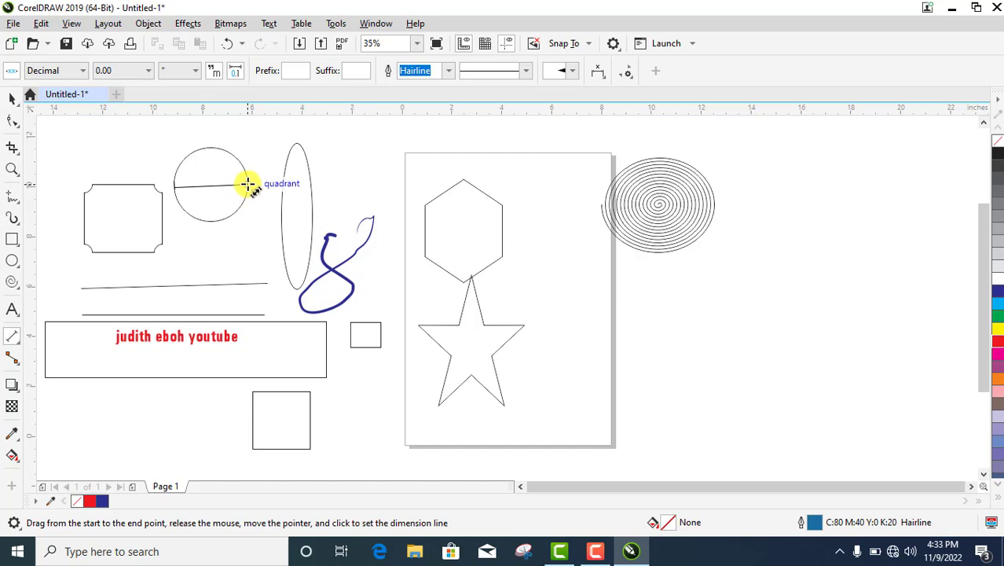
click(247, 184)
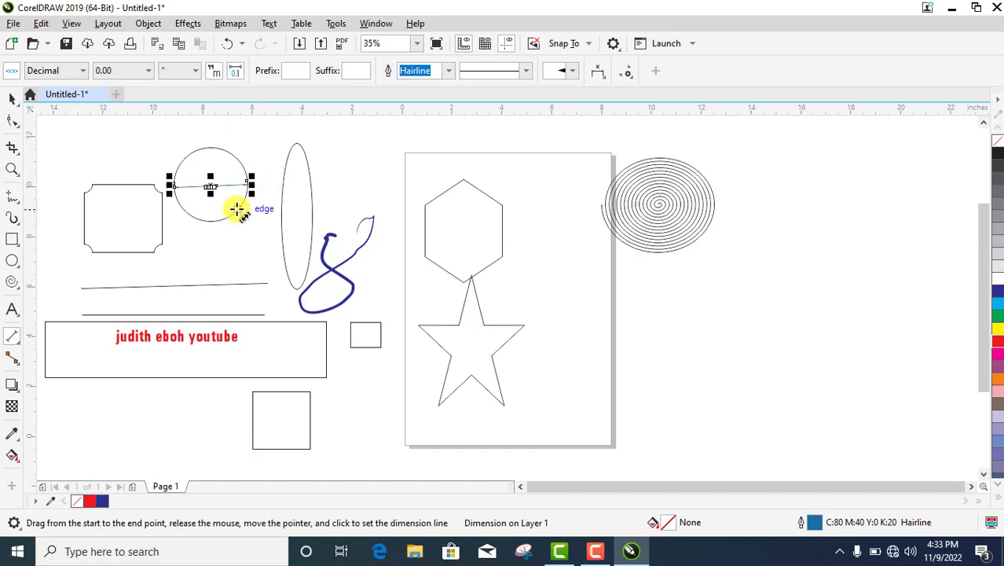
click(11, 100)
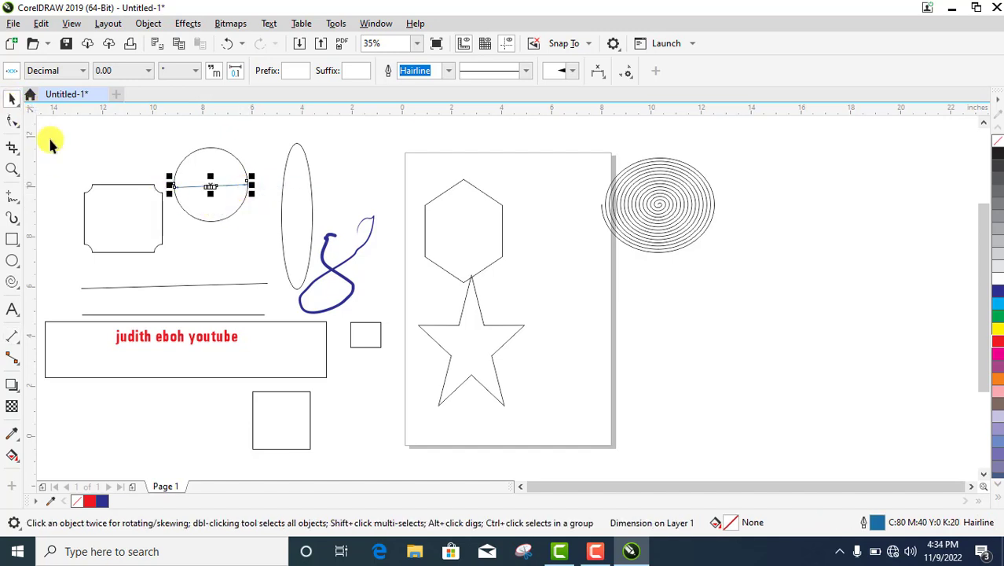
- Examine the dimension line and its text on the circle up close
scroll(177, 214, up, 2)
scroll(178, 215, up, 1)
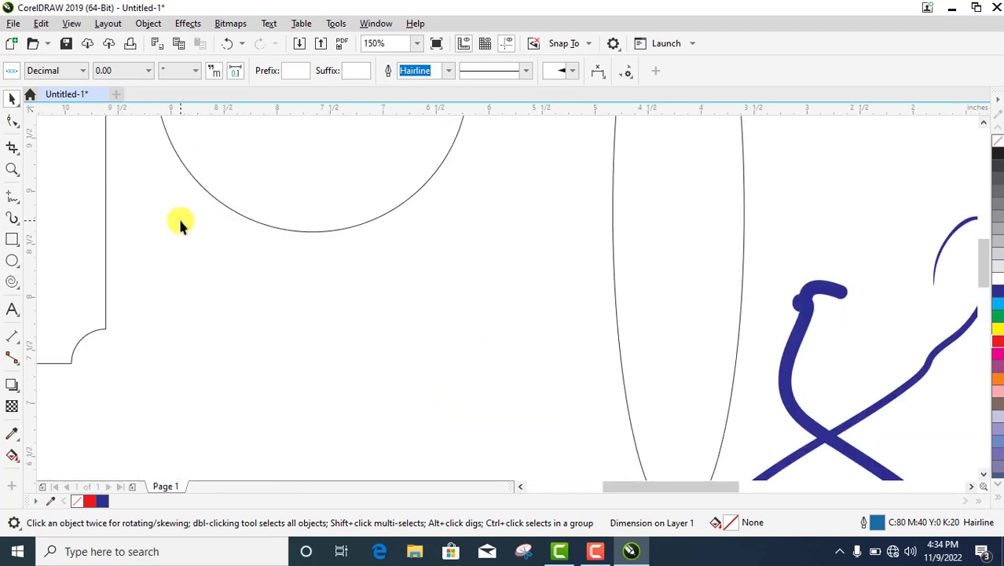
key(F4)
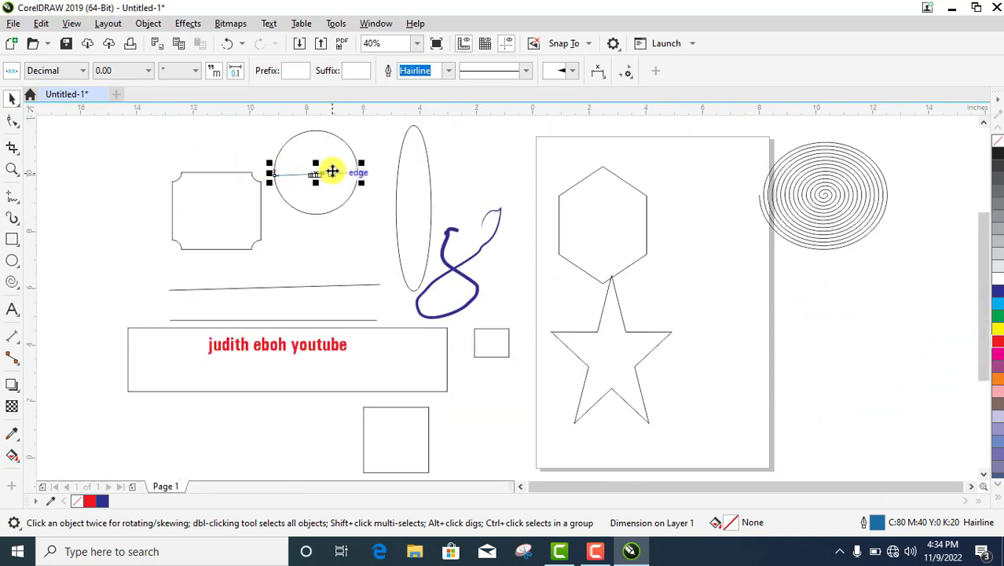
click(358, 229)
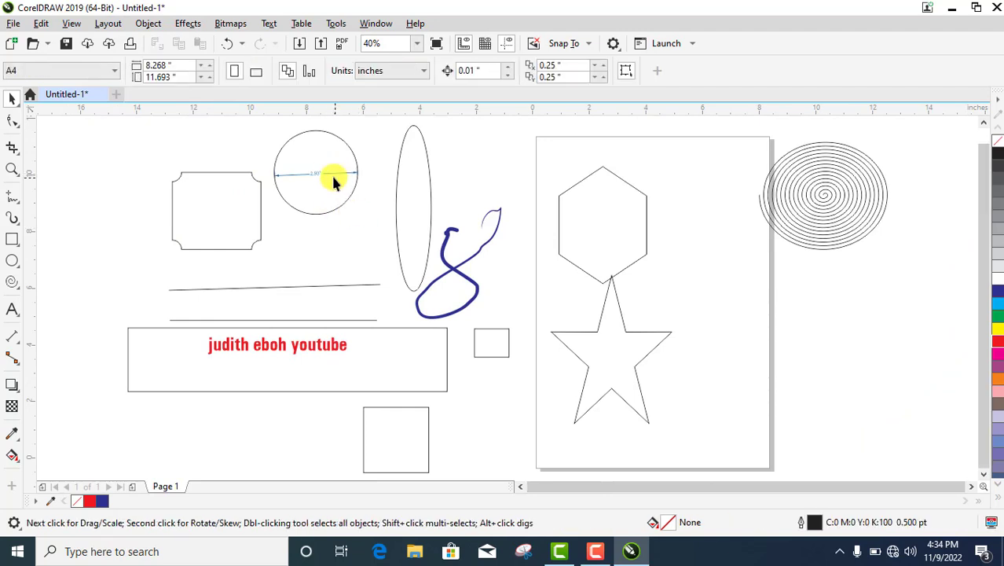
scroll(330, 173, down, 1)
scroll(325, 179, up, 3)
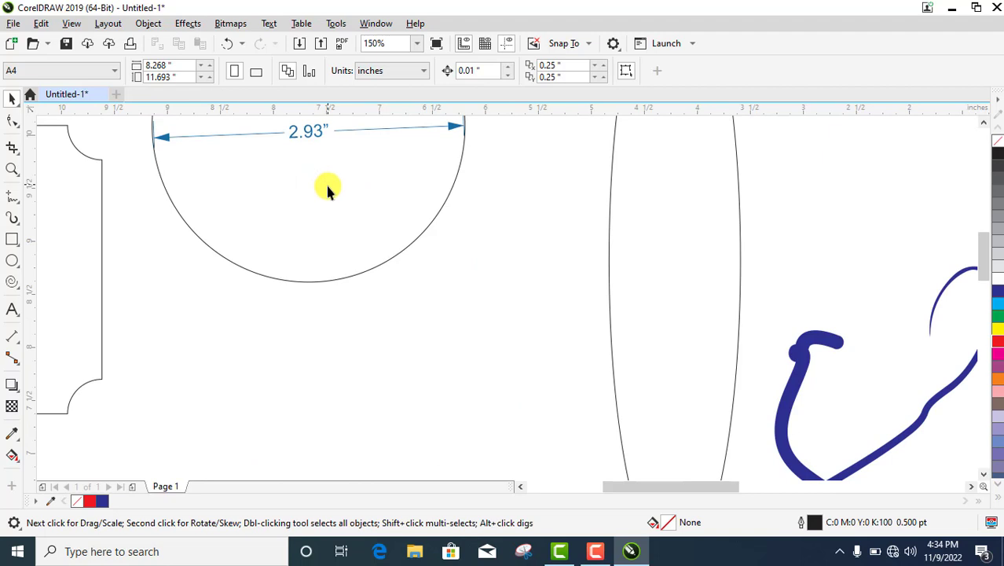
scroll(325, 191, down, 4)
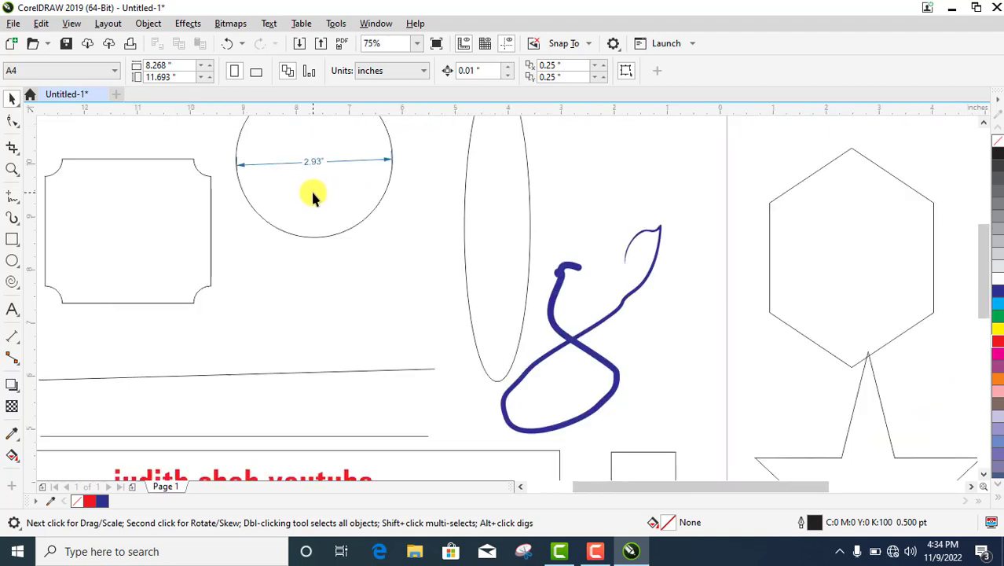
scroll(308, 199, down, 2)
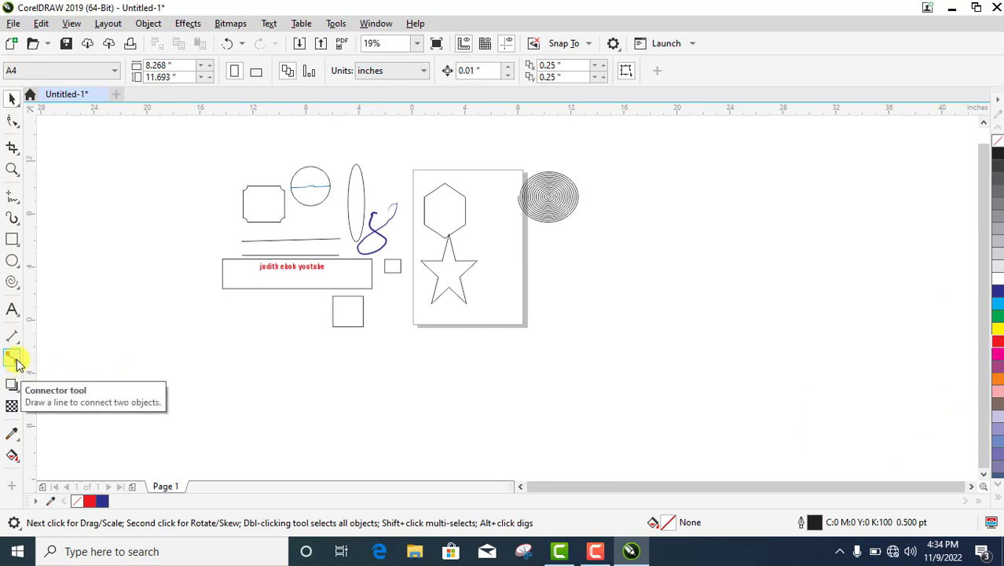
- Draw two upright ellipses below the other shapes, about 3.39 by 6.06 inches and about 2.44 by 5.39 inches
click(12, 262)
drag(111, 316, 63, 401)
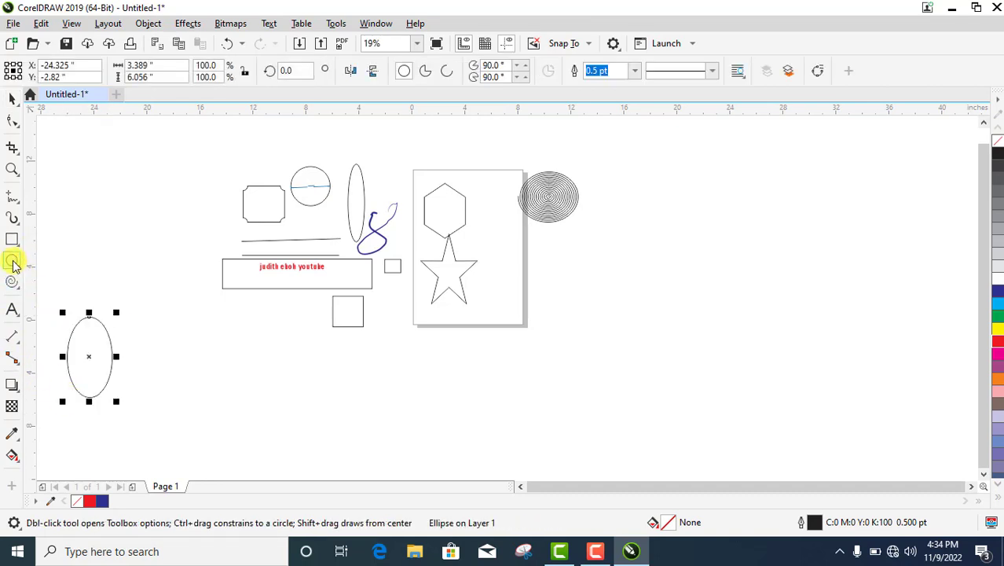
drag(282, 325, 250, 400)
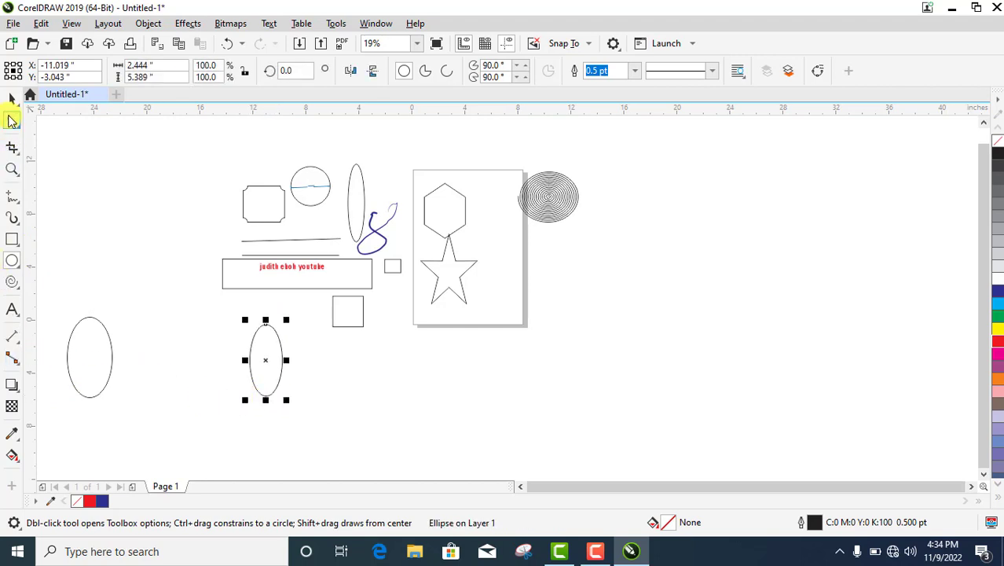
click(12, 99)
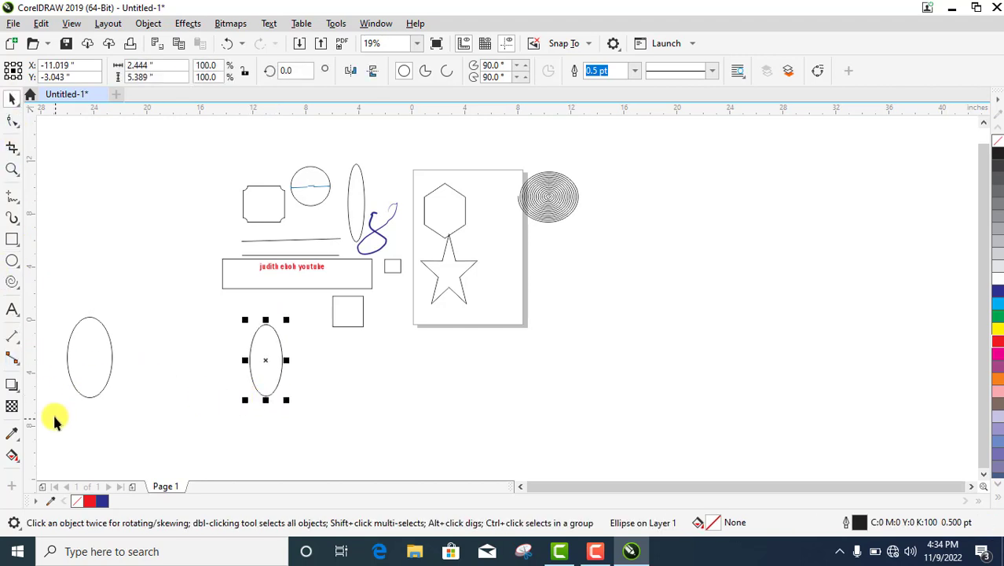
- Join the two new ellipses with a straight connector line between their facing sides and deselect it
click(11, 358)
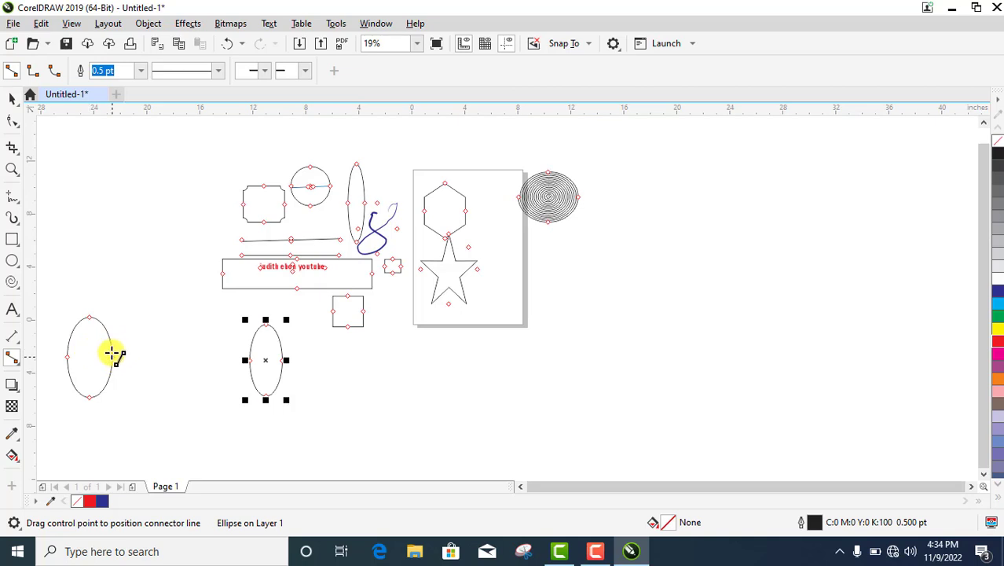
drag(112, 358, 250, 360)
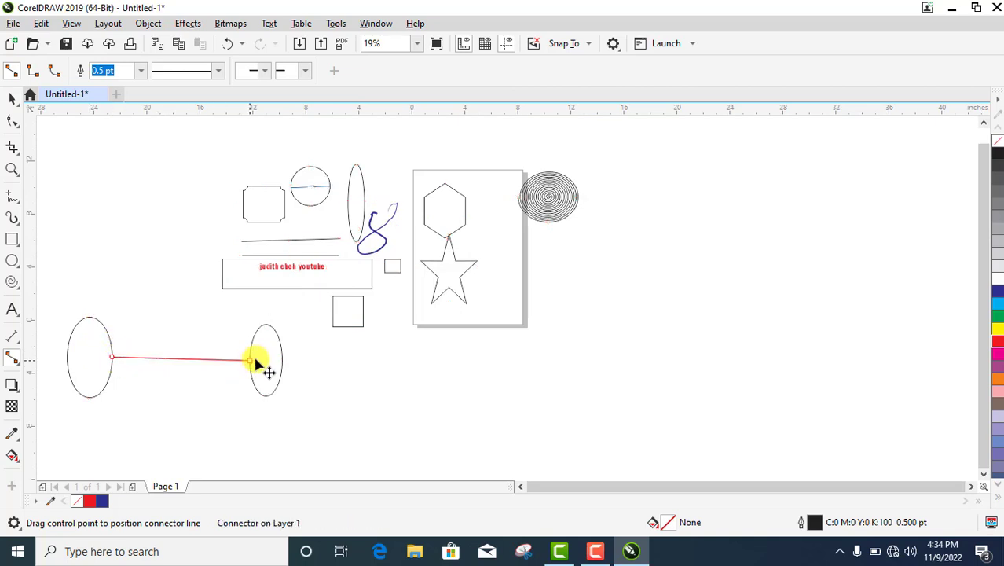
click(10, 101)
click(125, 261)
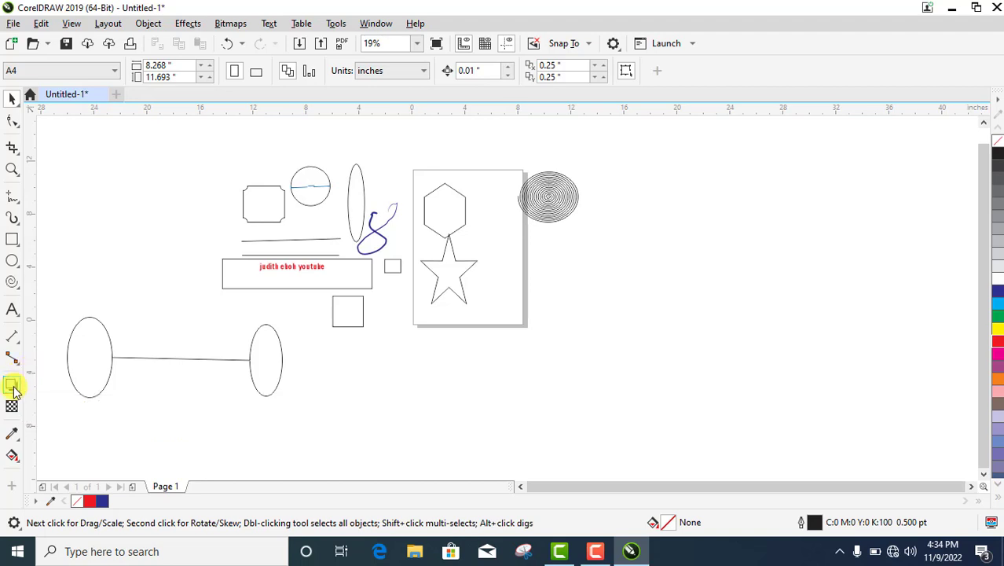
- Move the red text out of the wide rectangle to just below the page's lower edge
scroll(17, 385, up, 1)
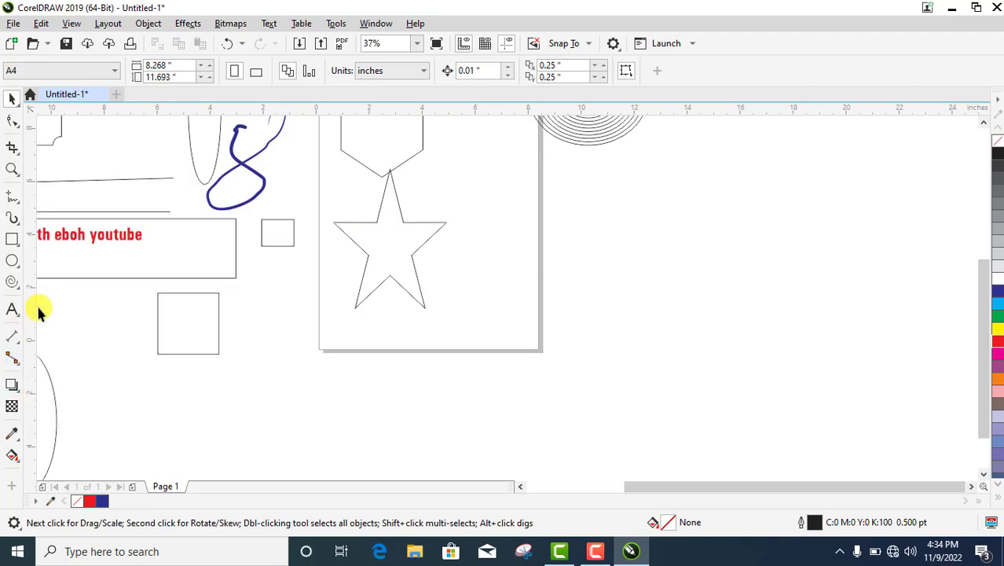
click(89, 234)
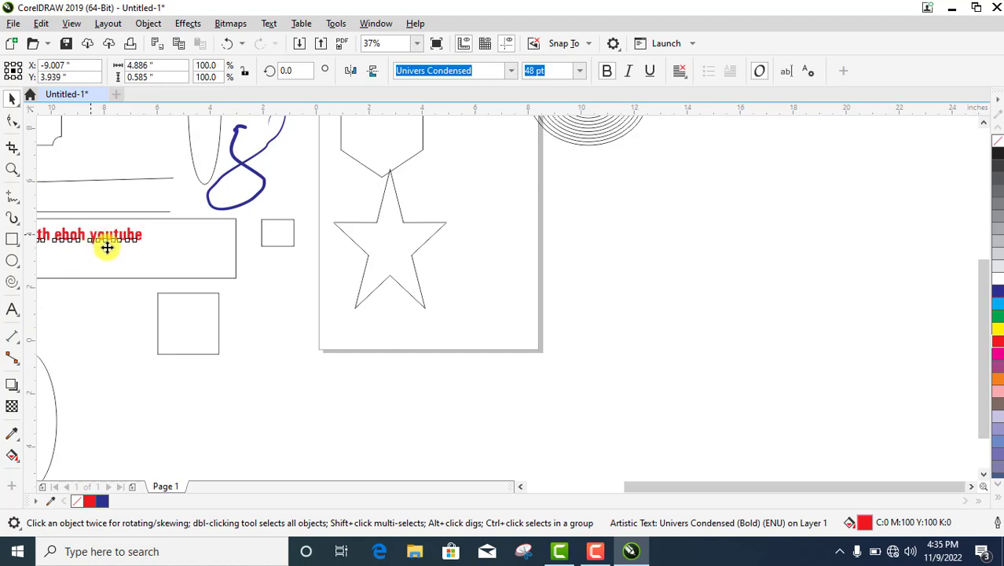
drag(105, 246, 392, 372)
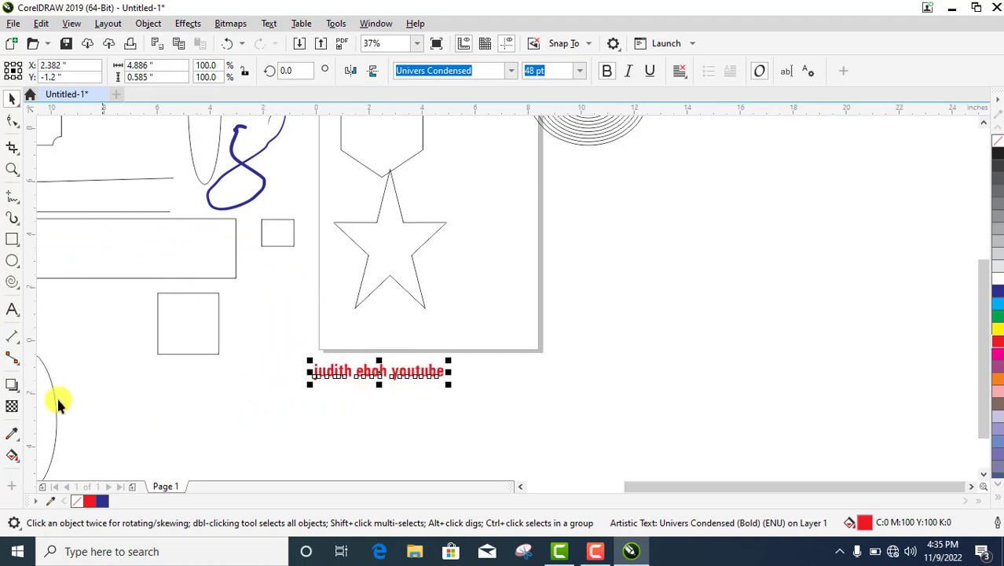
- Add a flat drop shadow to the red text, offset about -0.16 inches horizontally and -0.31 inches vertically
click(12, 385)
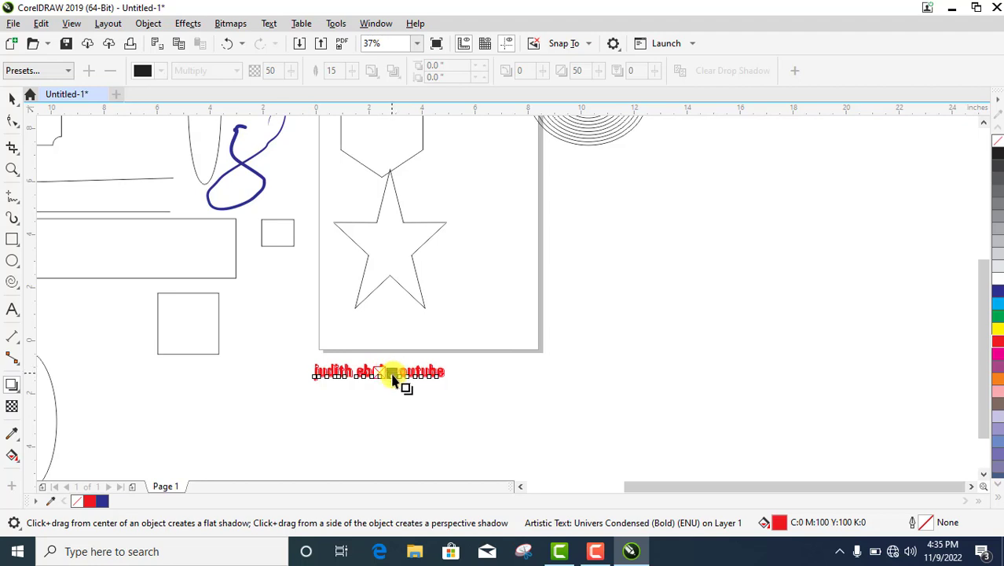
mouse_move(385, 377)
mouse_down()
mouse_move(393, 392)
mouse_move(379, 391)
mouse_move(378, 426)
mouse_move(371, 389)
mouse_up()
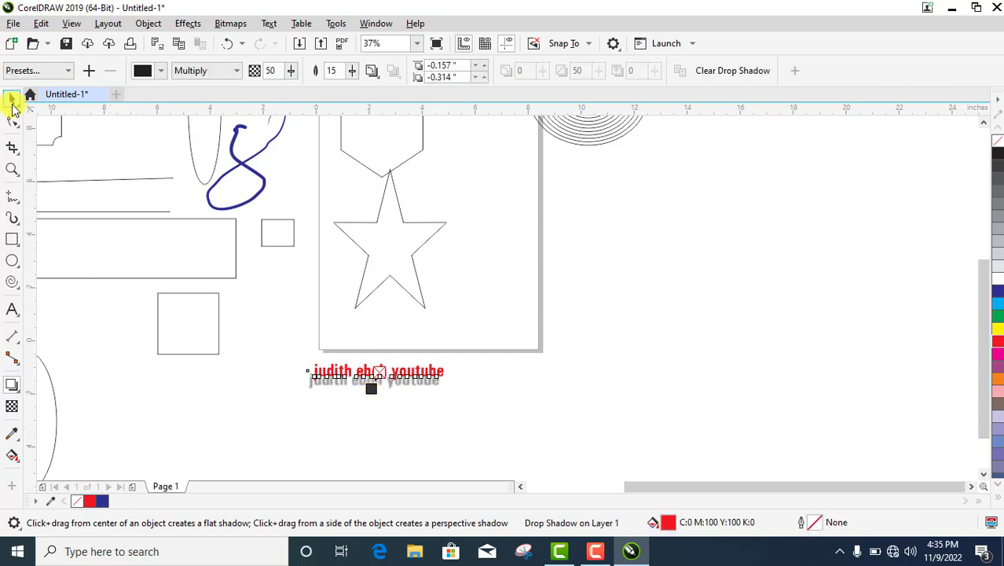
click(12, 100)
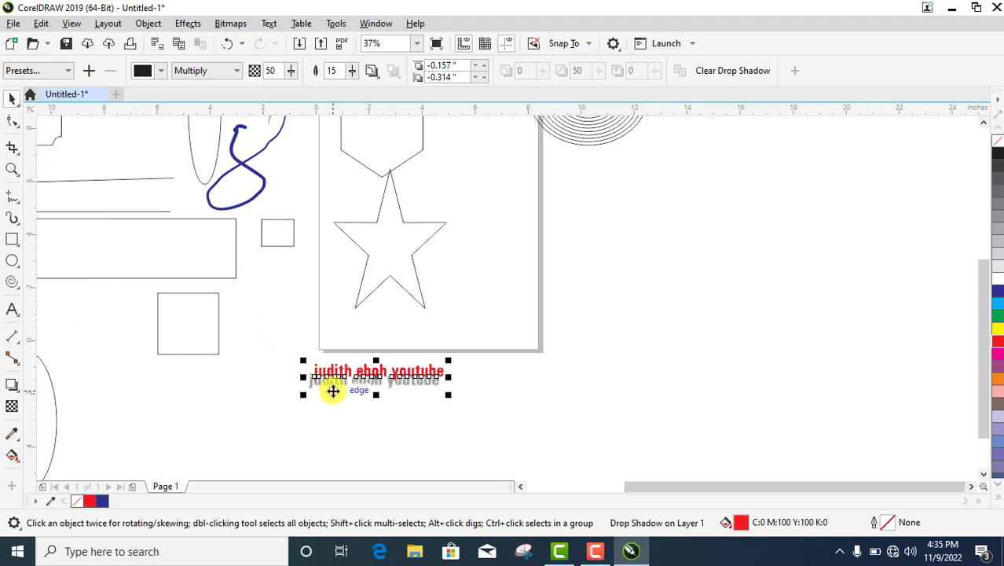
- Set the feathering of the text's drop shadow to 50
click(332, 69)
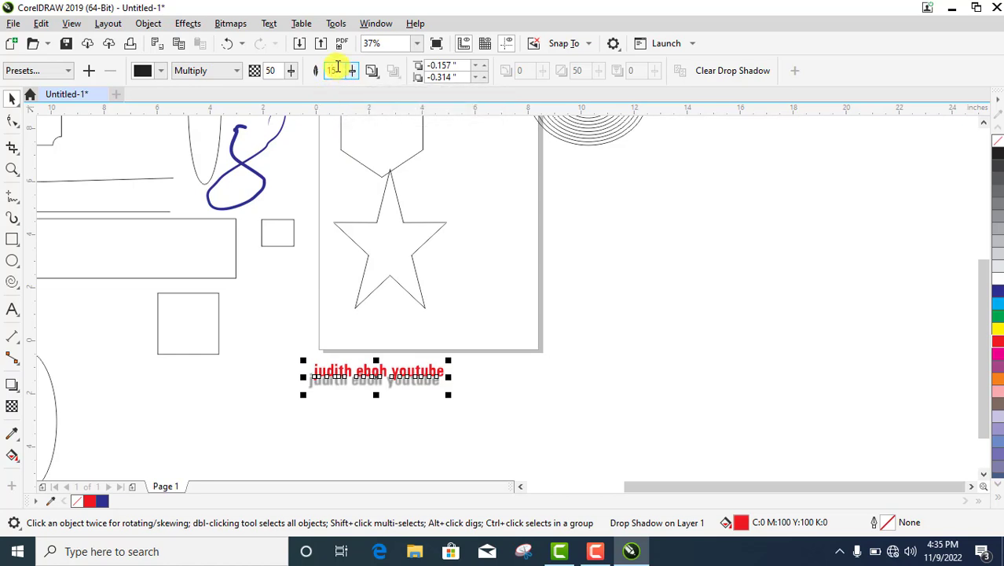
drag(337, 66, 326, 71)
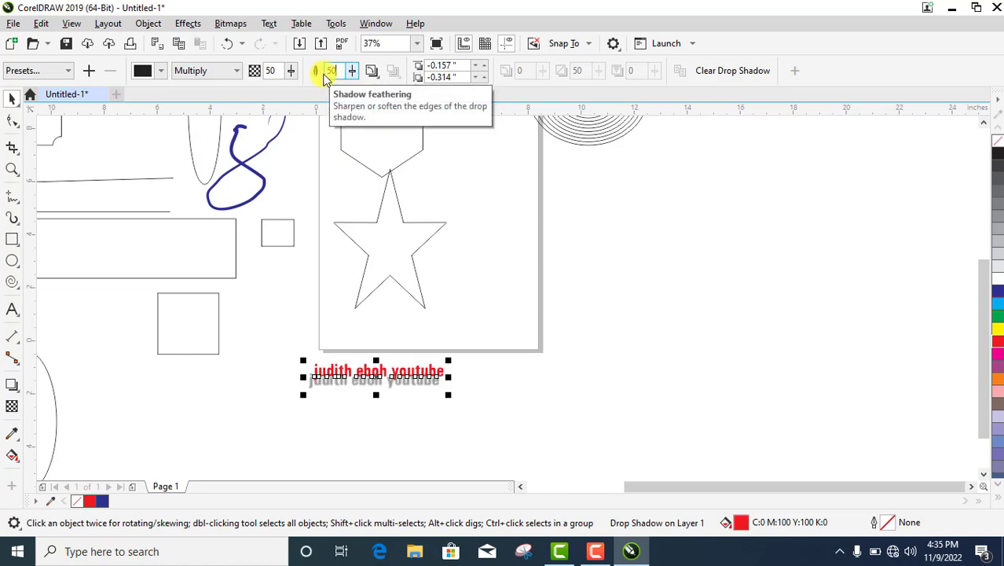
text(50)
key(Return)
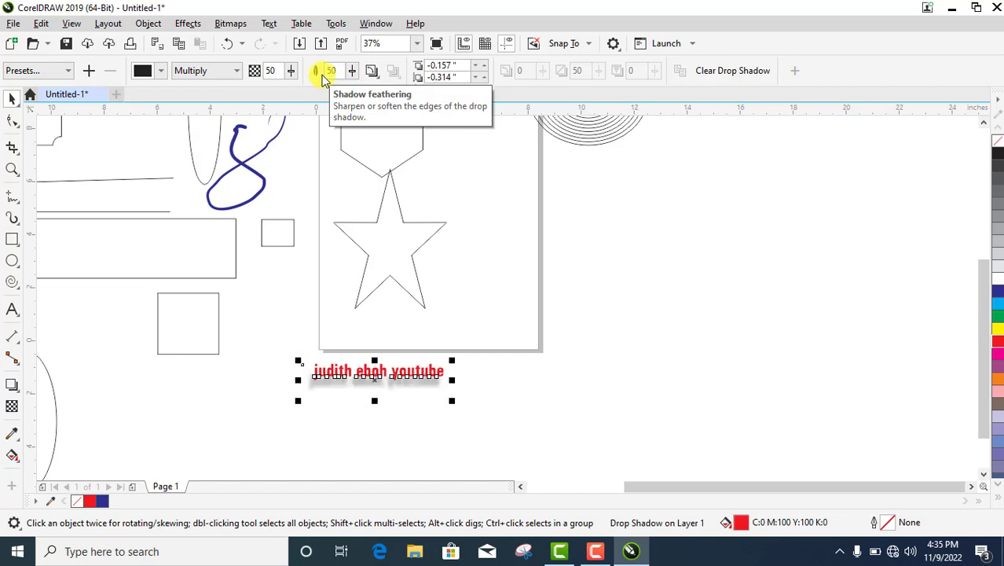
- Set the text's drop shadow opacity to 90 and its feathering to 20, and deselect the text
click(274, 69)
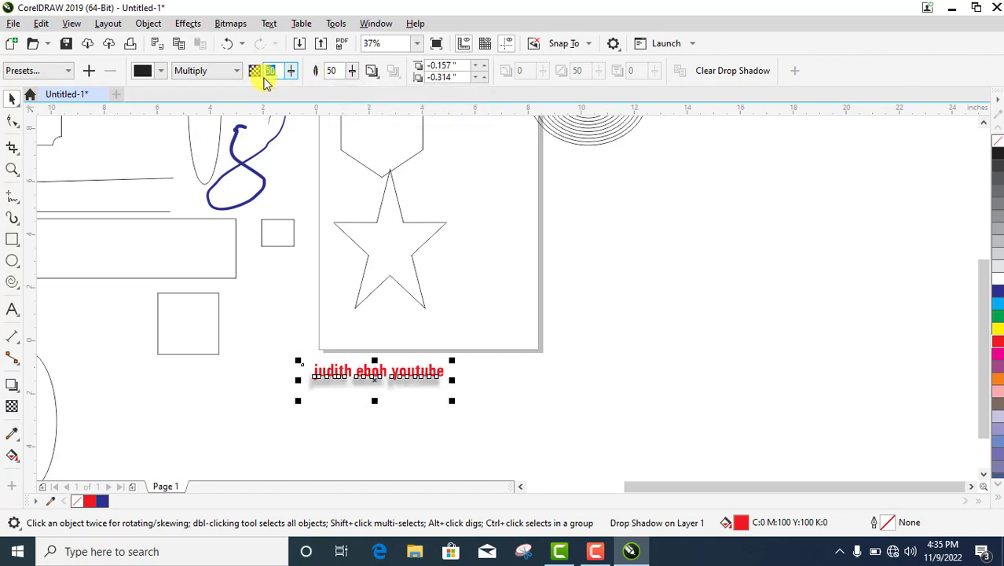
text(9)
click(274, 72)
text(0)
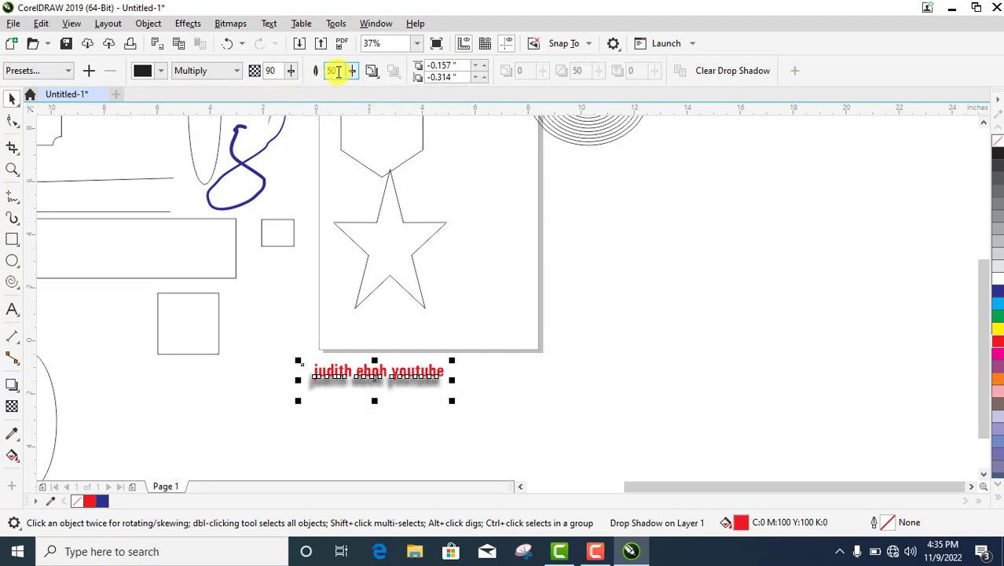
text(2)
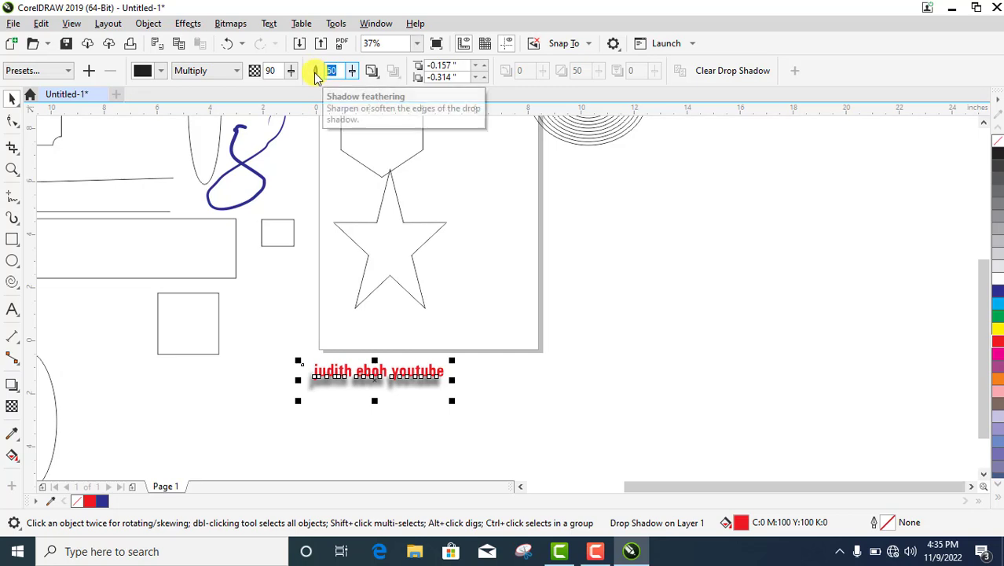
text(0)
key(Return)
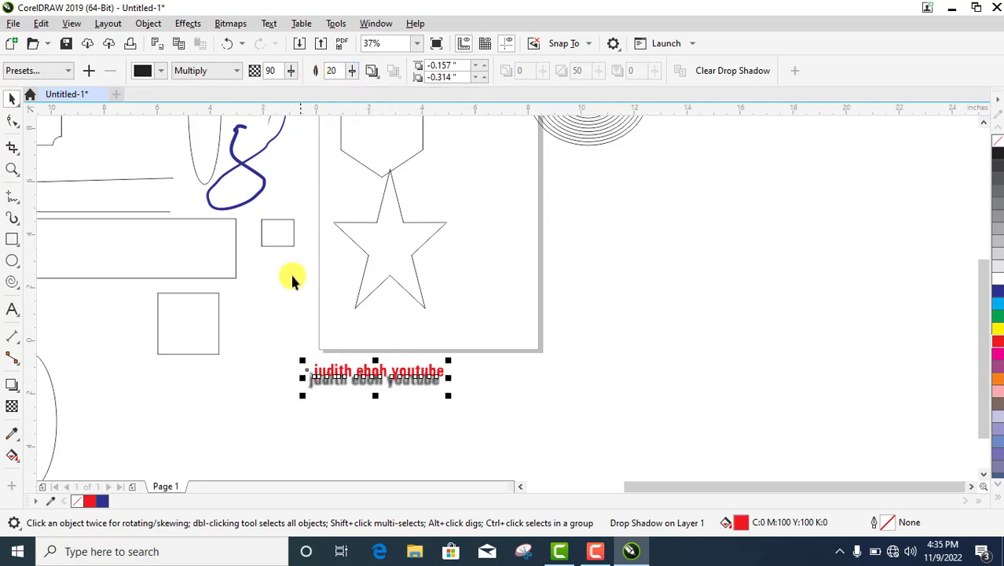
click(255, 370)
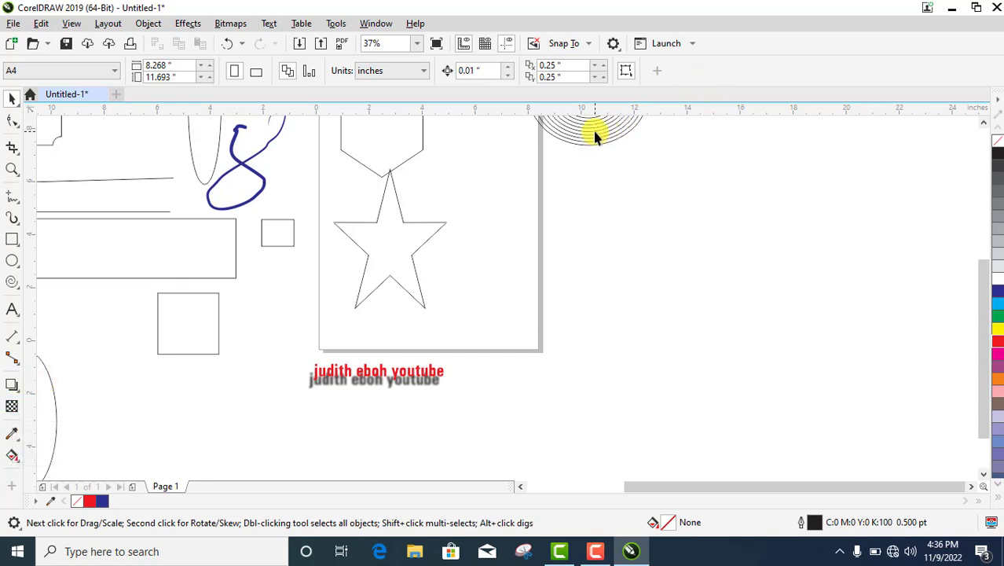
- Move the spiral down to the page's lower right edge and draw a second spiral with 15 revolutions overlapping it
click(594, 133)
drag(591, 132, 583, 356)
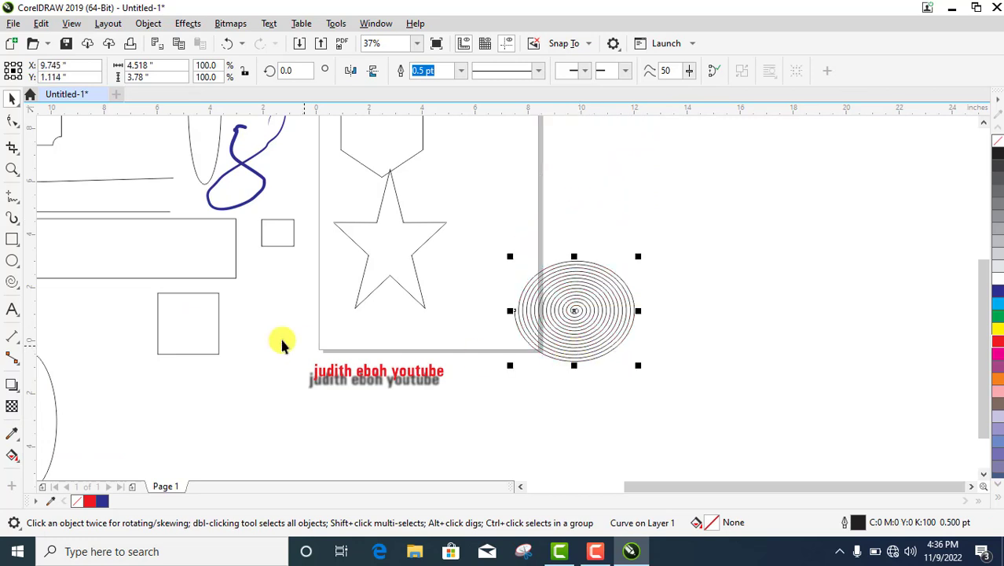
click(14, 284)
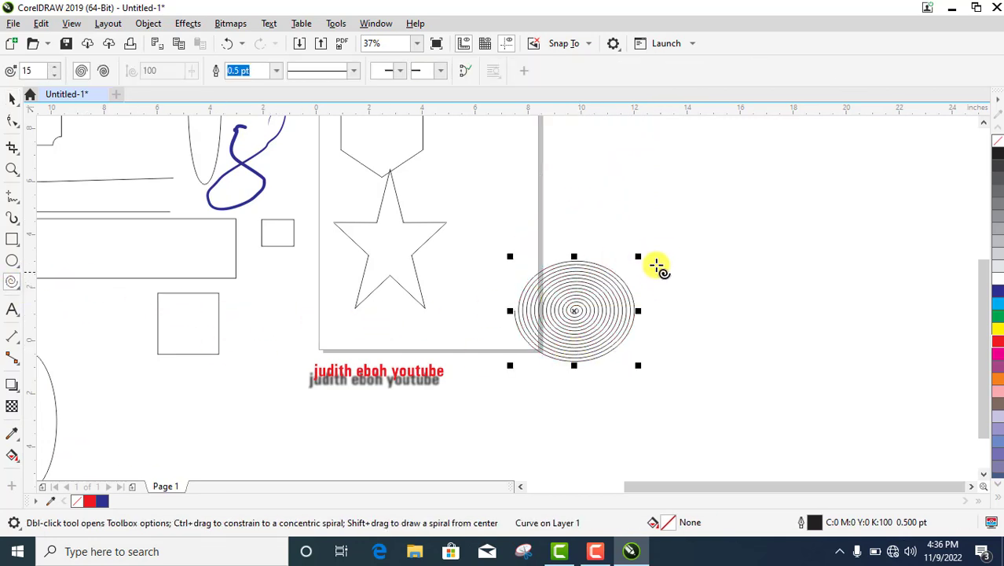
drag(664, 250, 564, 383)
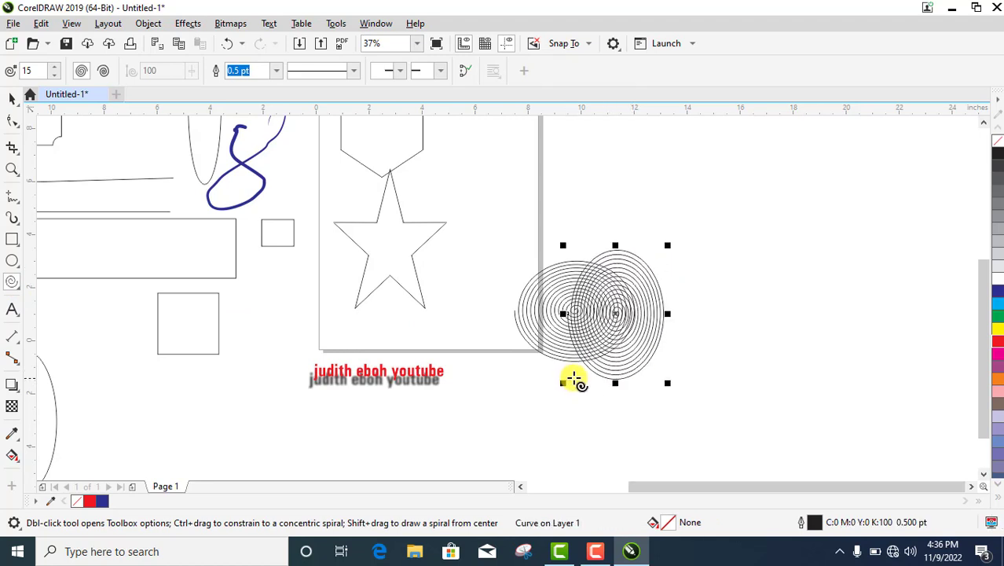
- Draw a third spiral with 15 revolutions, about 4.44 by 3.3 inches, right of the others and move it down level with them
drag(647, 323, 767, 231)
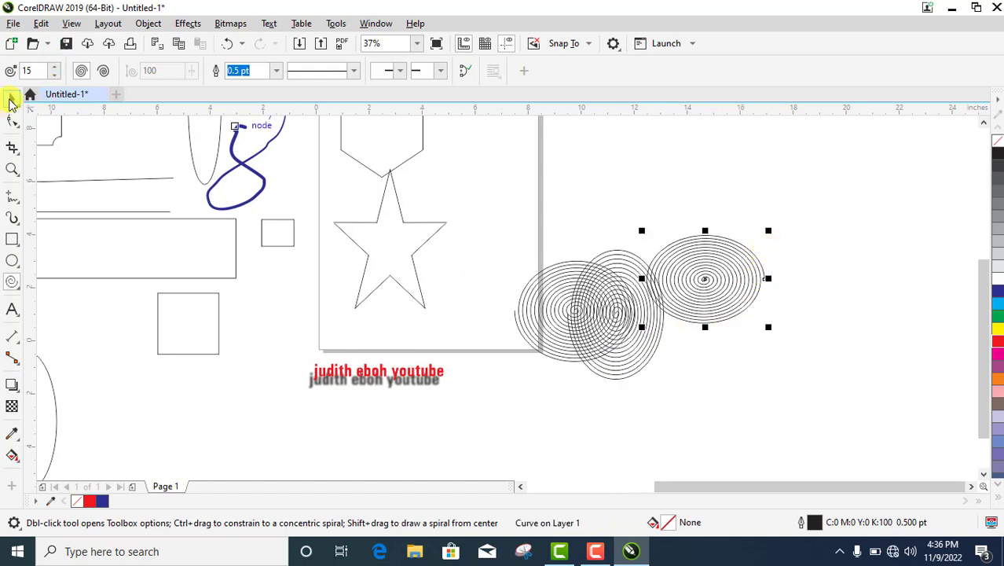
click(11, 102)
drag(695, 291, 699, 332)
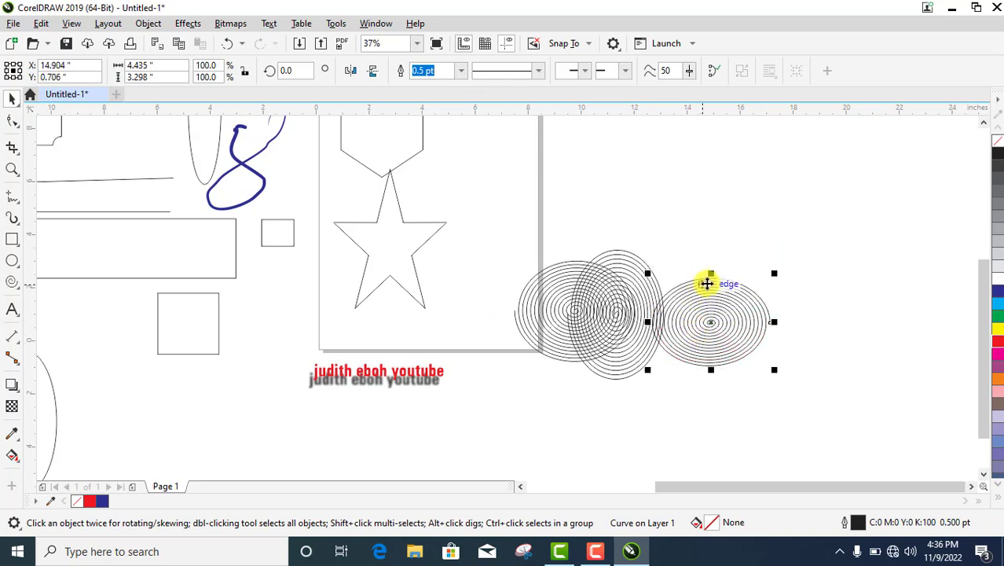
- Stretch the third spiral to a height of about 4.53 inches and move the red shadowed text onto the spirals
drag(708, 274, 711, 241)
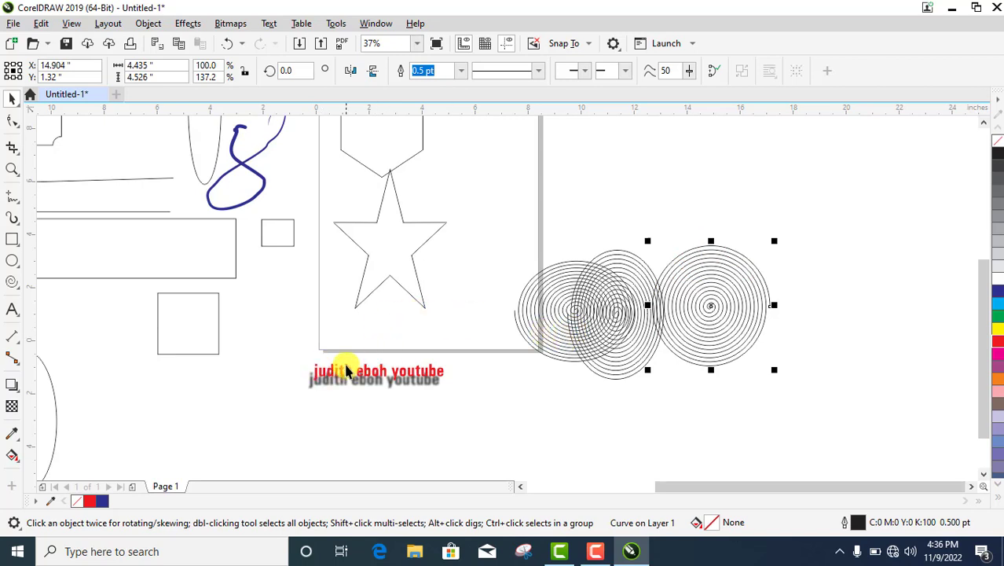
drag(358, 376, 631, 298)
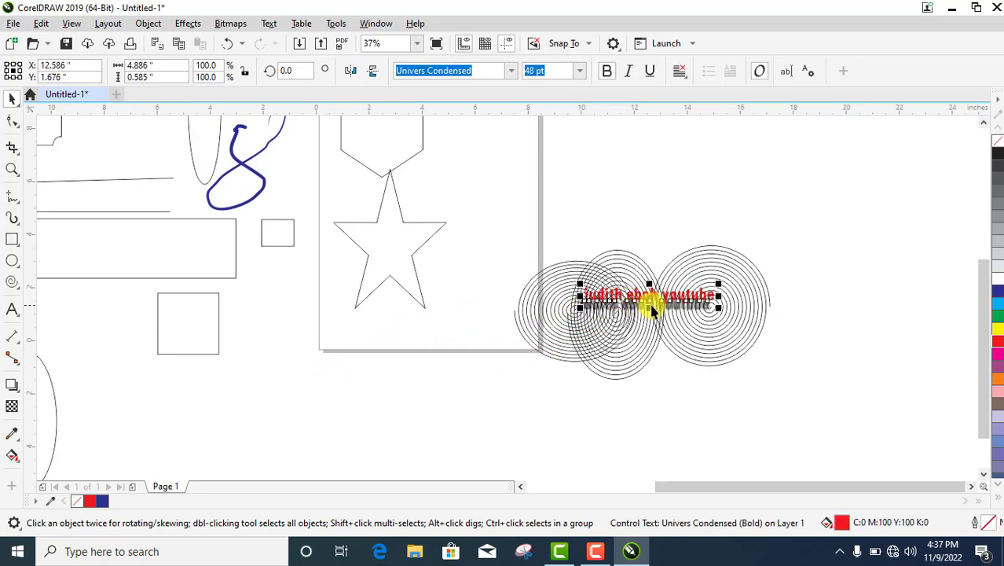
click(693, 377)
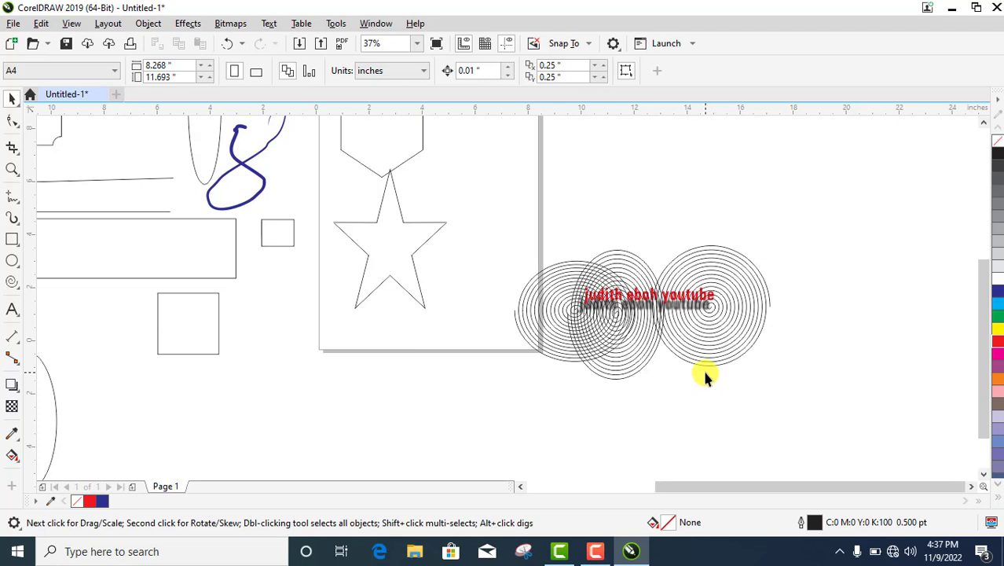
click(648, 345)
click(753, 397)
- Apply uniform transparency of 57 to the first spiral and 70 to the middle spiral
click(11, 406)
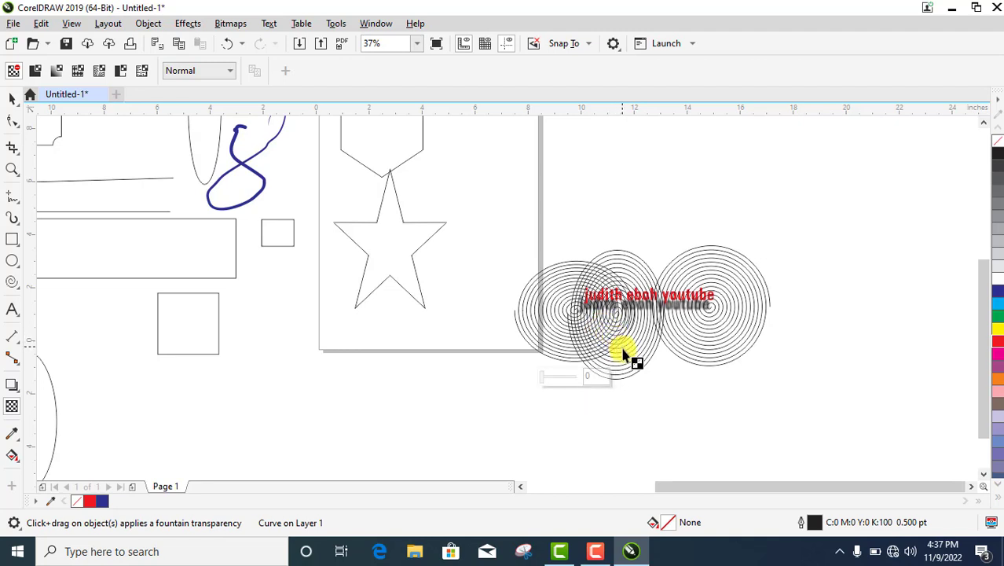
click(555, 375)
drag(561, 384, 560, 378)
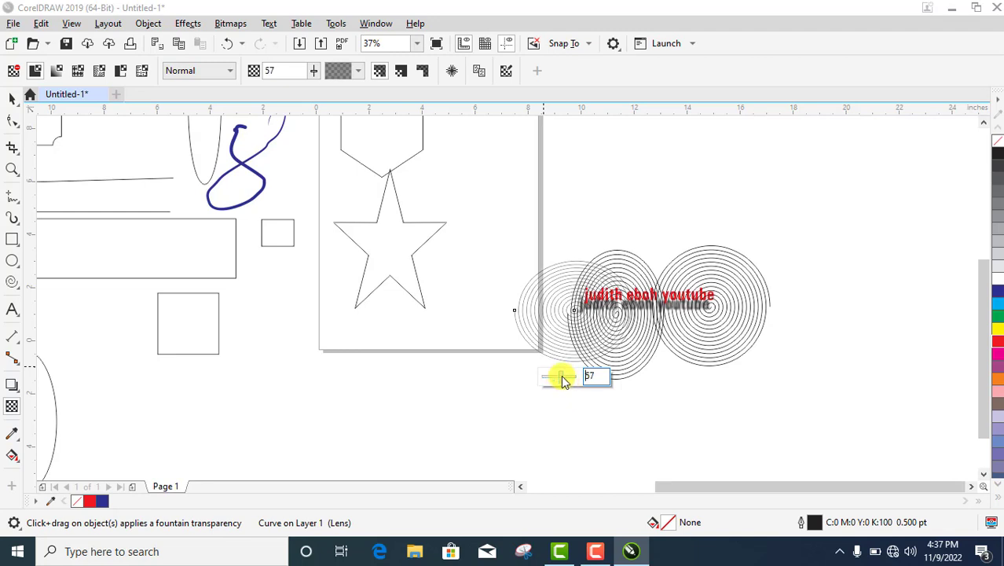
click(645, 401)
click(629, 380)
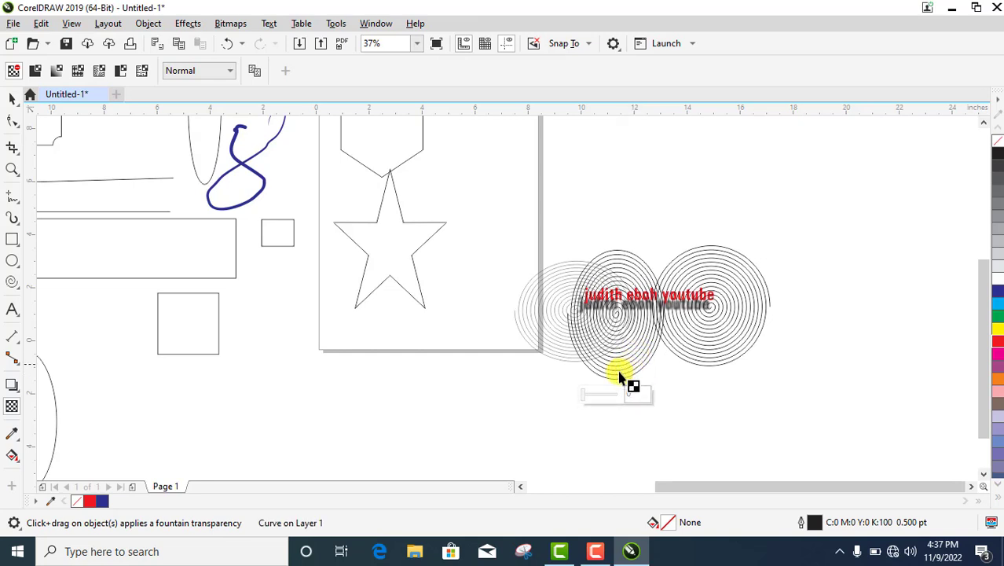
click(600, 393)
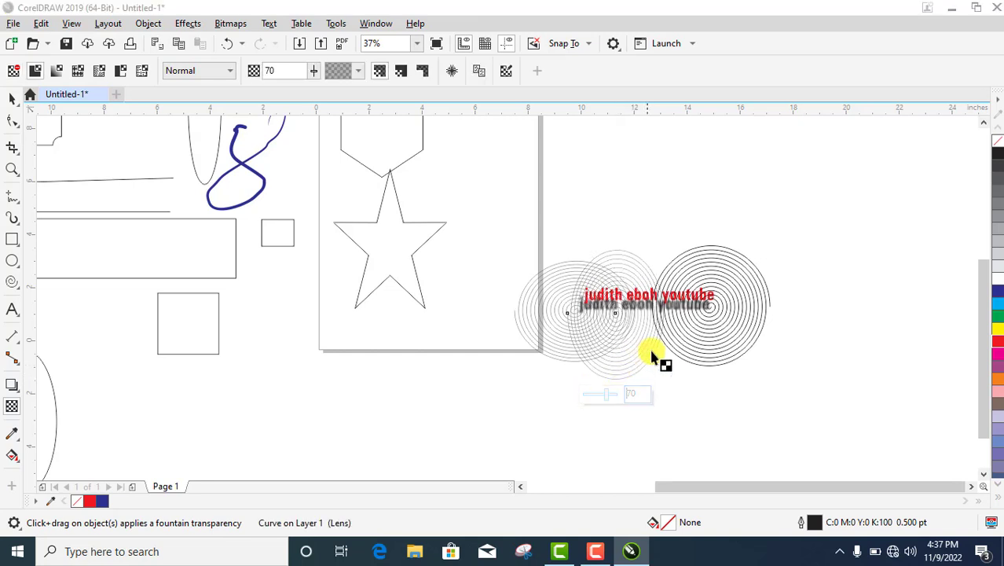
- Apply uniform transparency to the third spiral and raise it to 77
click(695, 367)
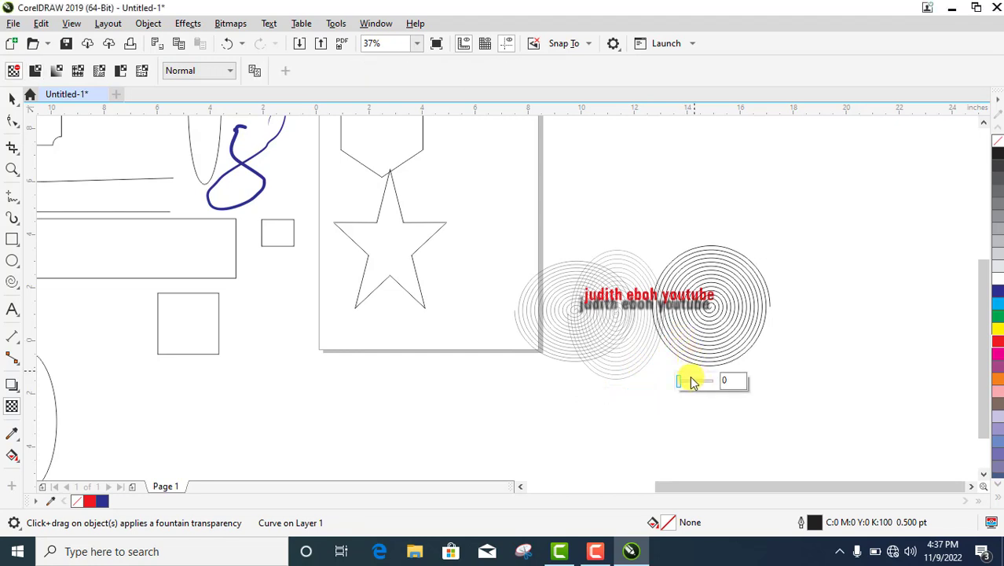
drag(692, 382, 699, 382)
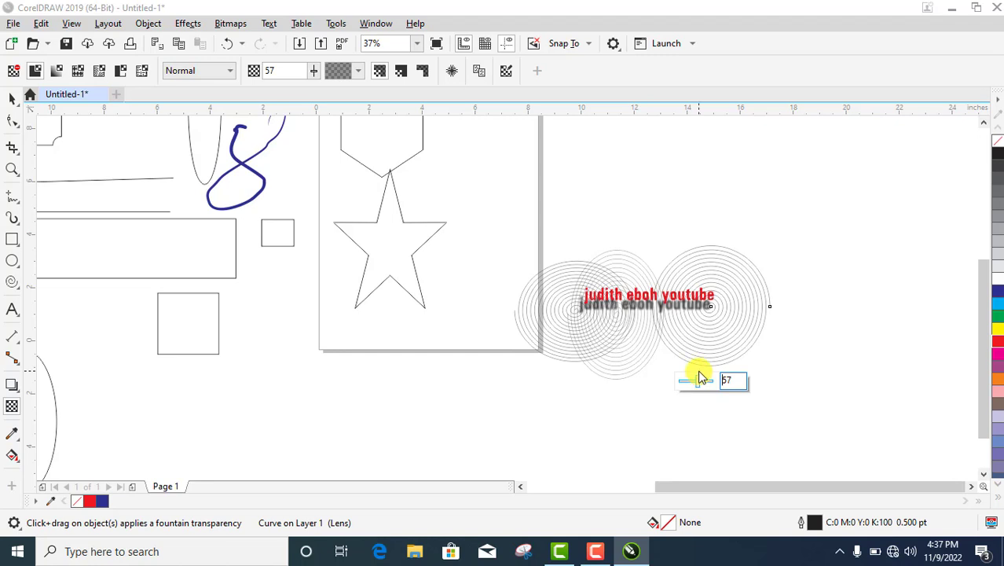
drag(706, 380, 709, 381)
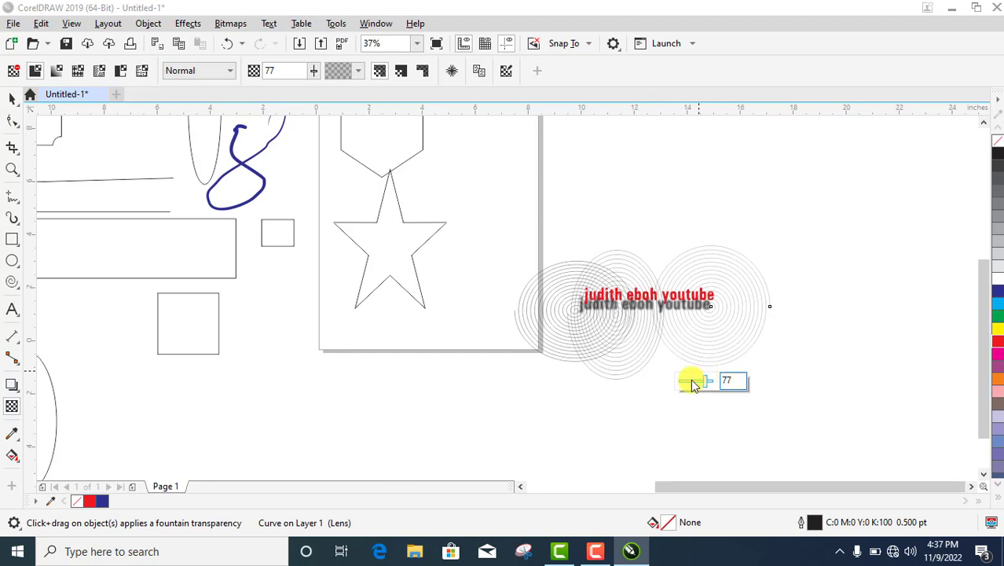
- Fill the square below the long rectangle with red, give it a yellow outline, and deselect it
click(16, 106)
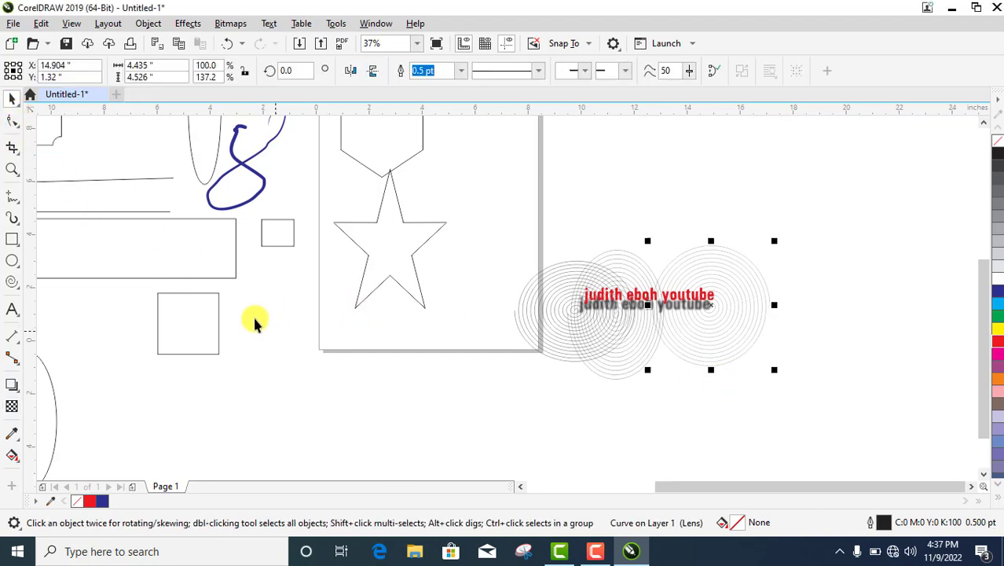
click(200, 329)
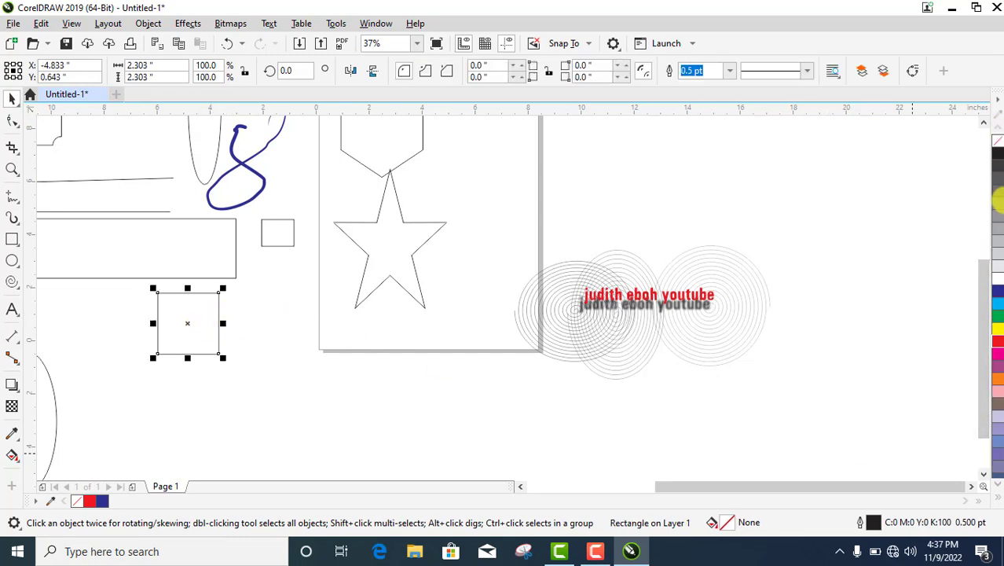
click(999, 350)
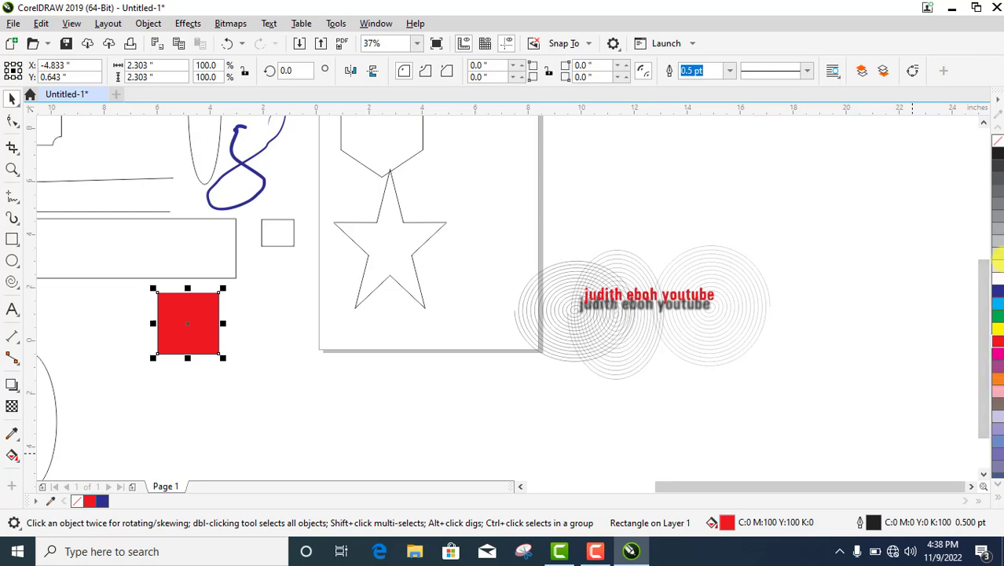
right_click(997, 333)
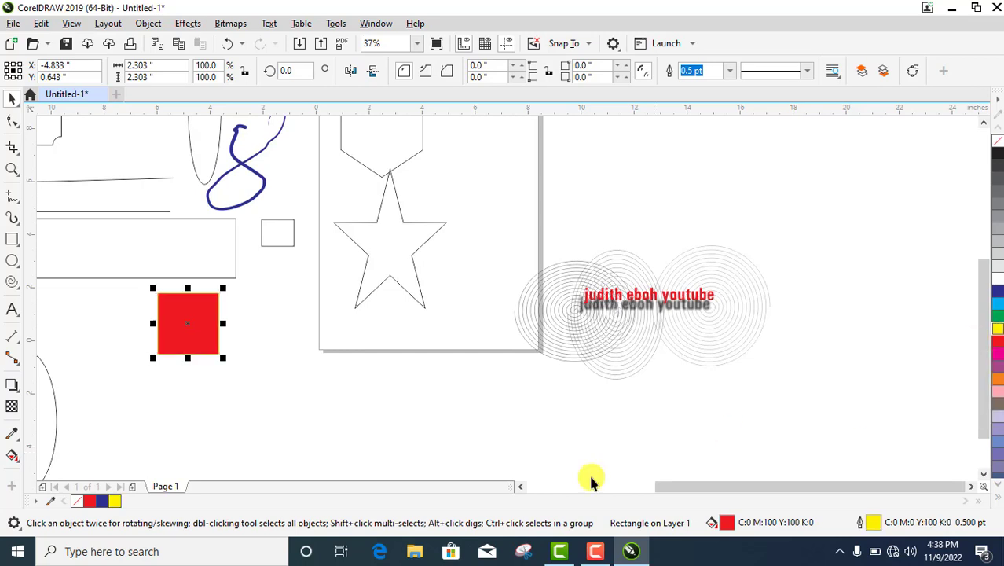
click(415, 442)
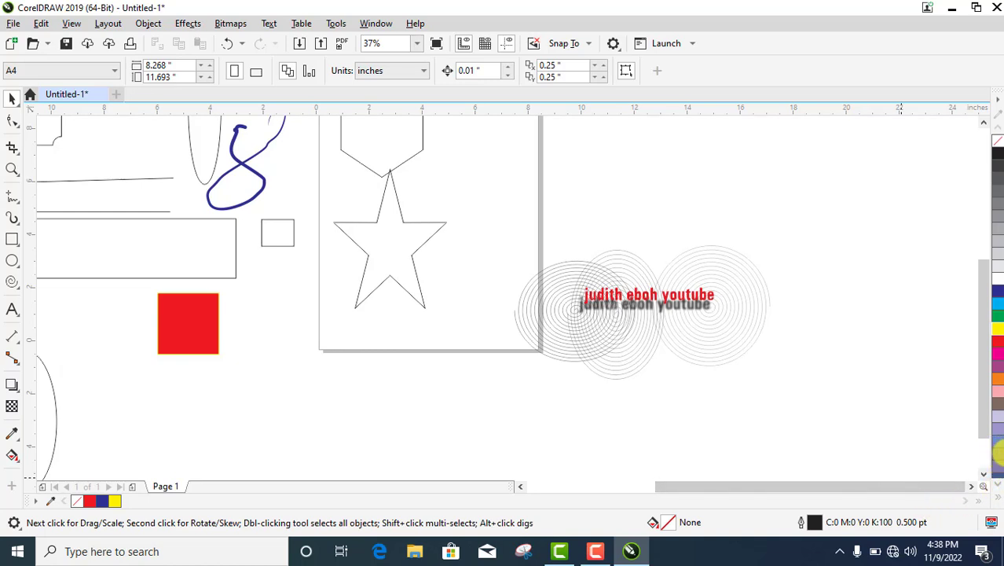
- Sample the blue of the freehand curve with the Color Eyedropper and fill the small rectangle beside the page with it
click(12, 433)
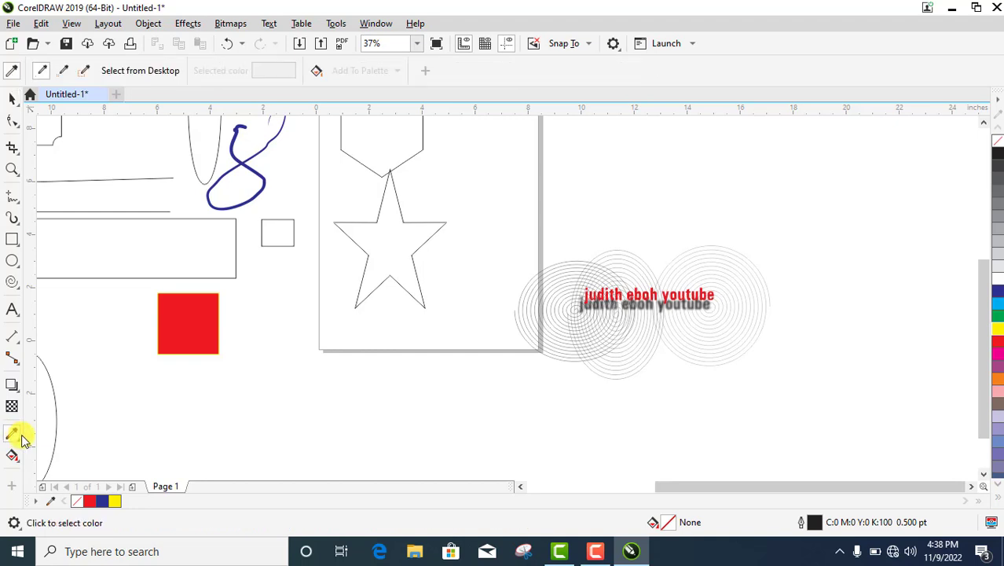
click(243, 124)
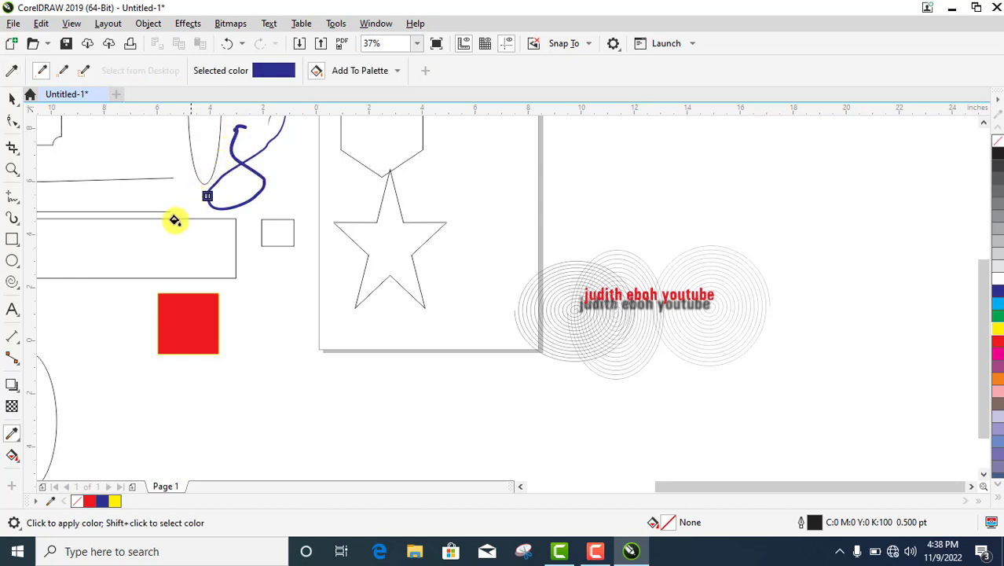
click(271, 232)
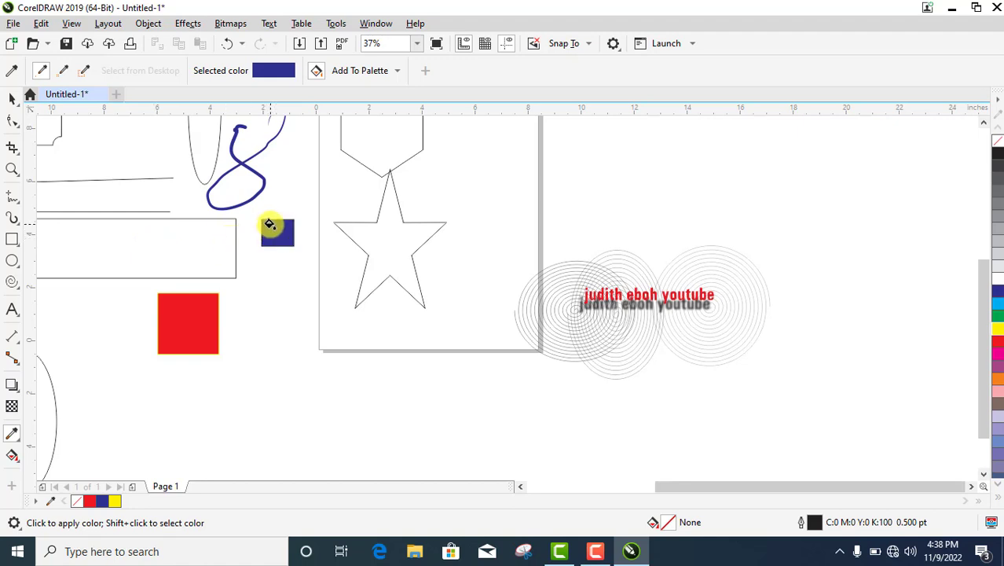